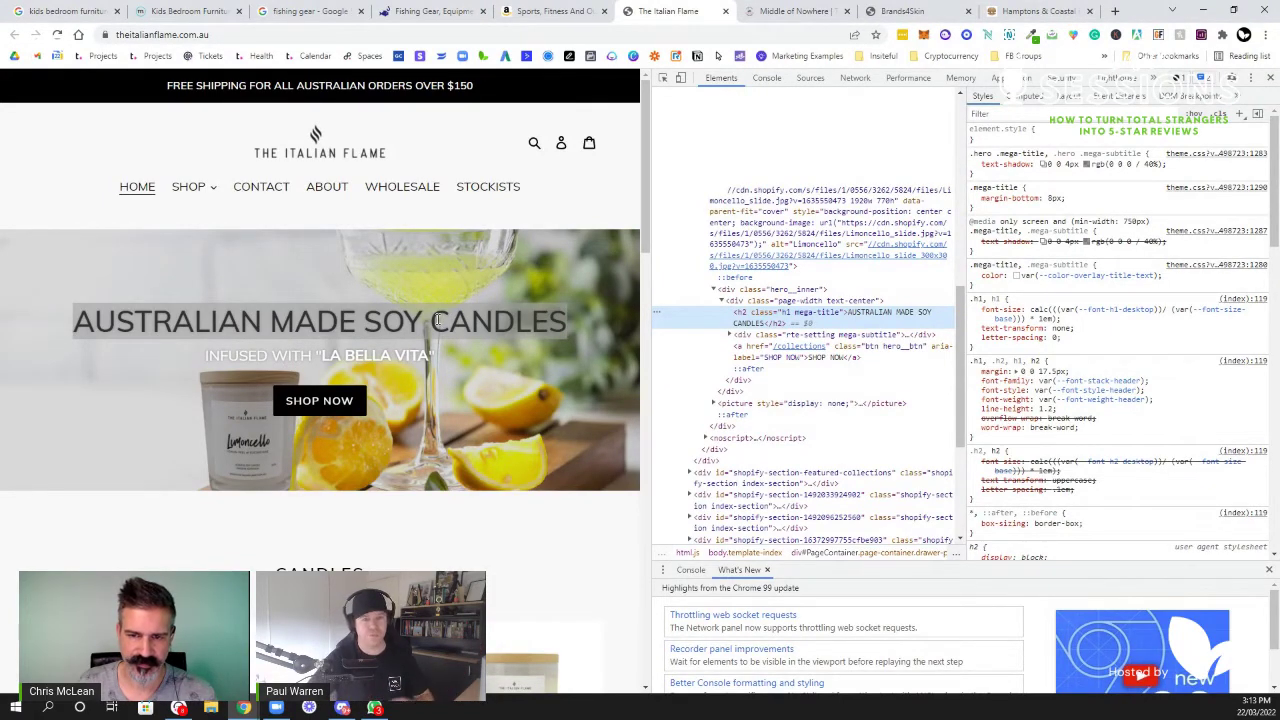
Close the inspector on The Italian Flame, switch to the Middle of Nowhere Creations site and dismiss its email sign-up pop-up
click(1271, 80)
click(792, 11)
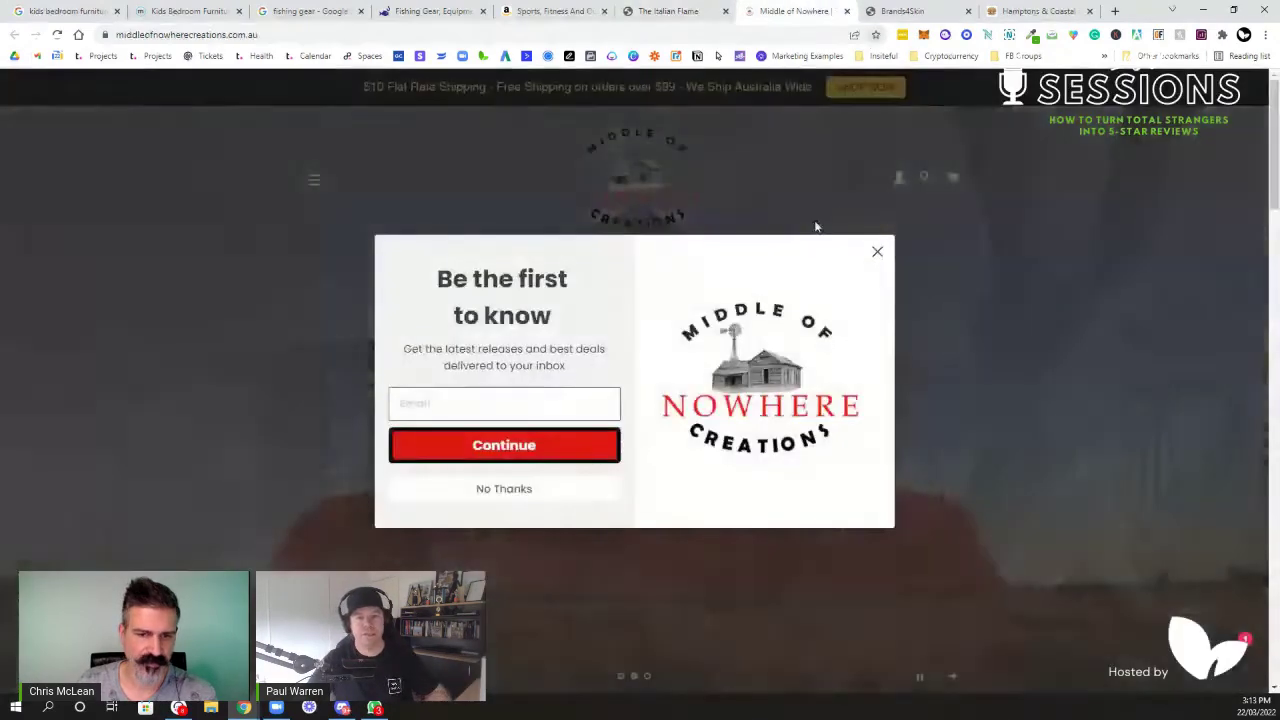
click(877, 251)
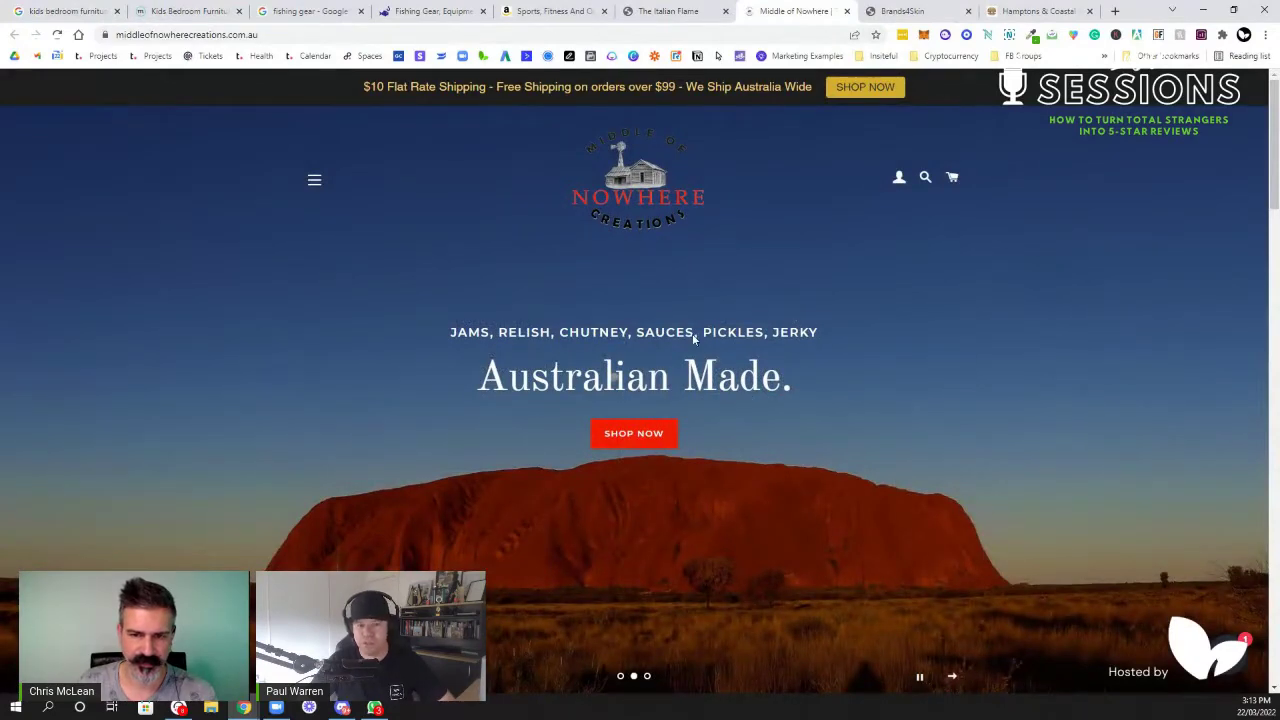
Inspect the "Australian Made." hero heading and search the page's code for "<h1", closing the inspector when done
right_click(641, 383)
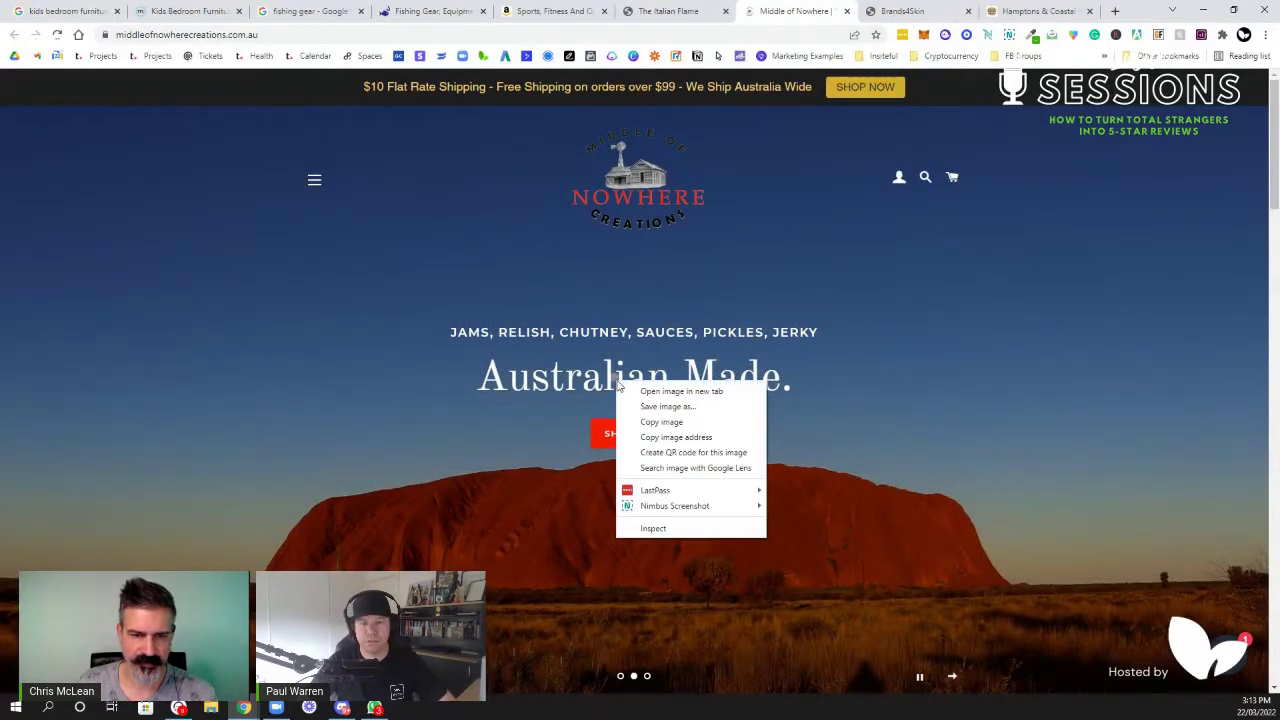
click(703, 525)
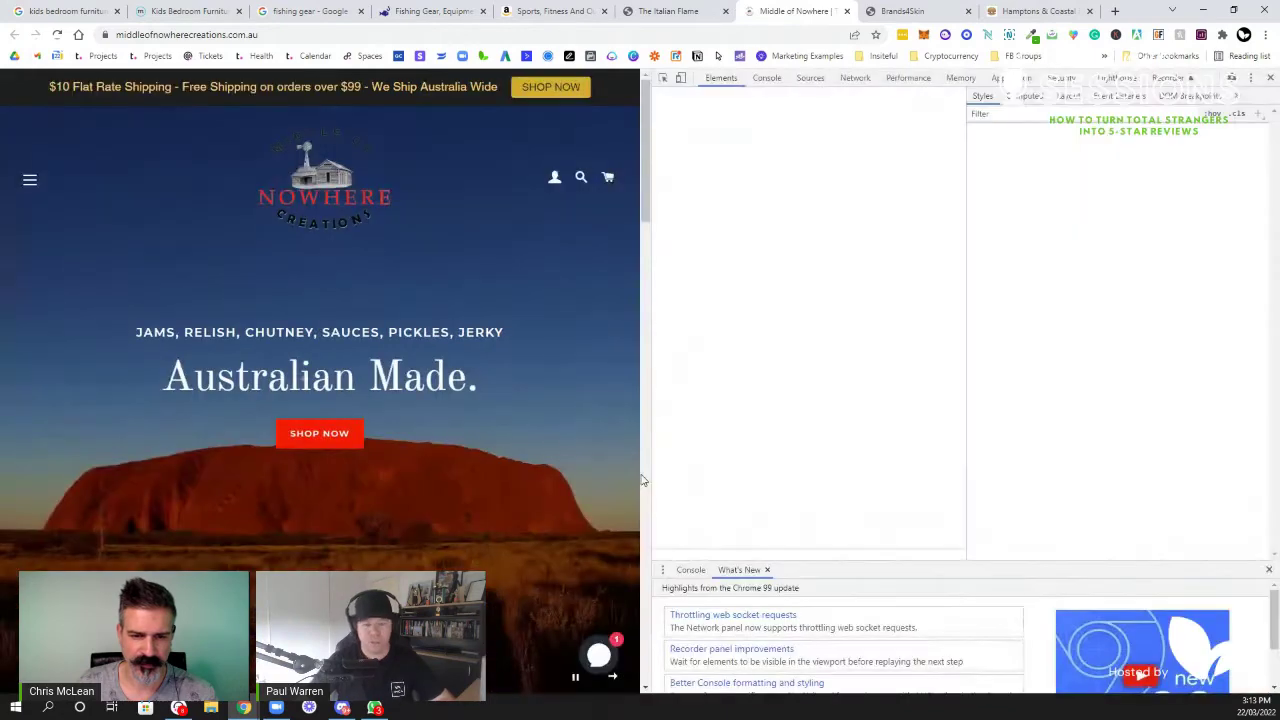
key(ctrl+f)
text(<h1)
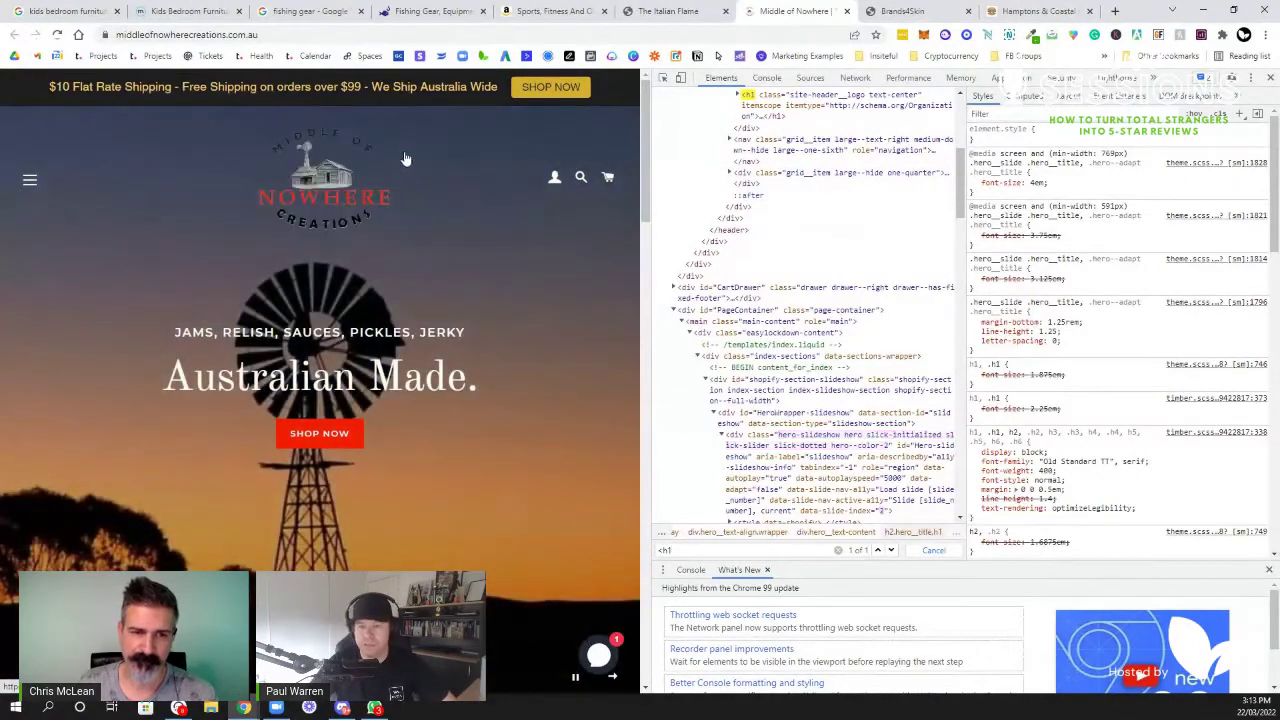
key(Return)
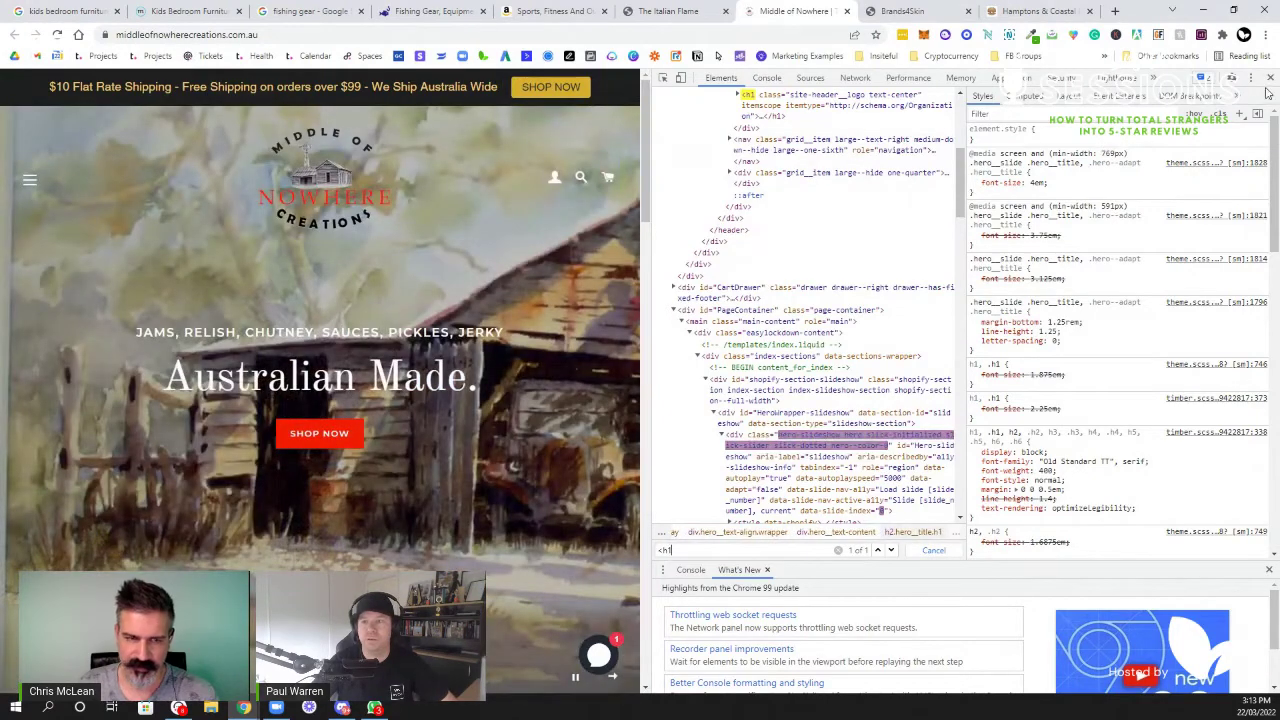
click(1270, 77)
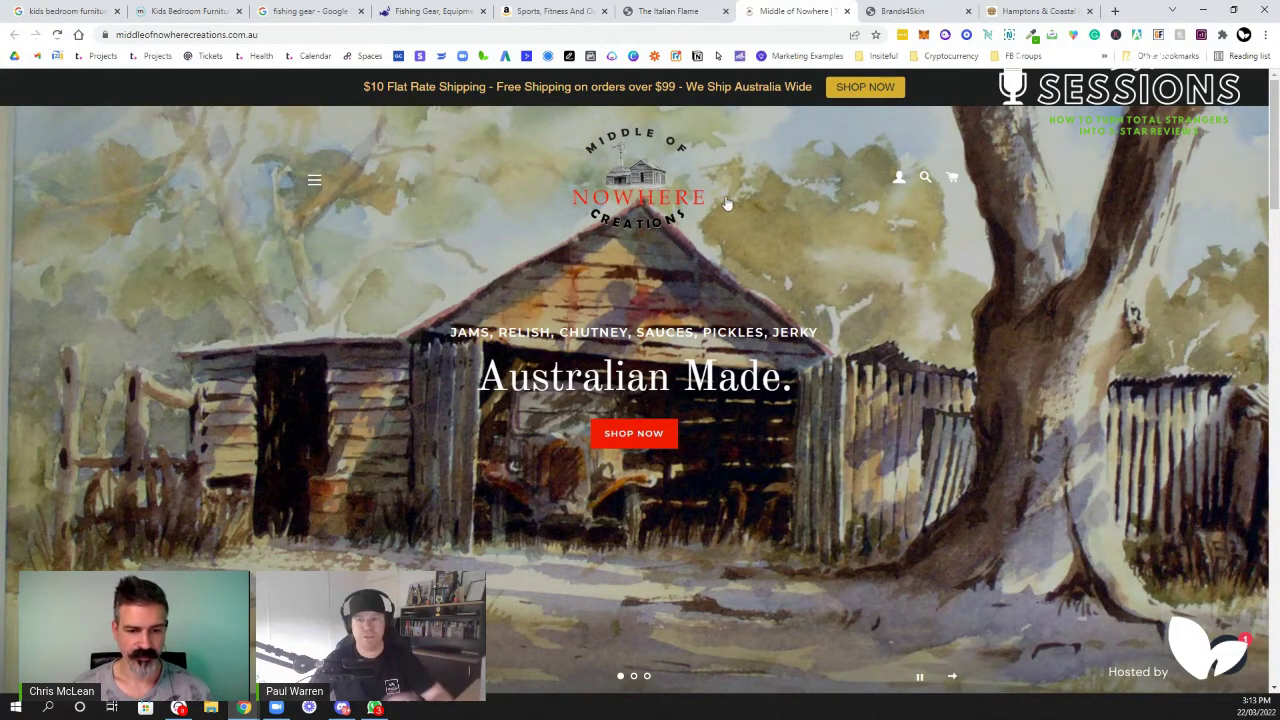
Switch to the Brands4Skin site and inspect the HTML tag of its "Finally, a better way to feel better." heading
click(920, 11)
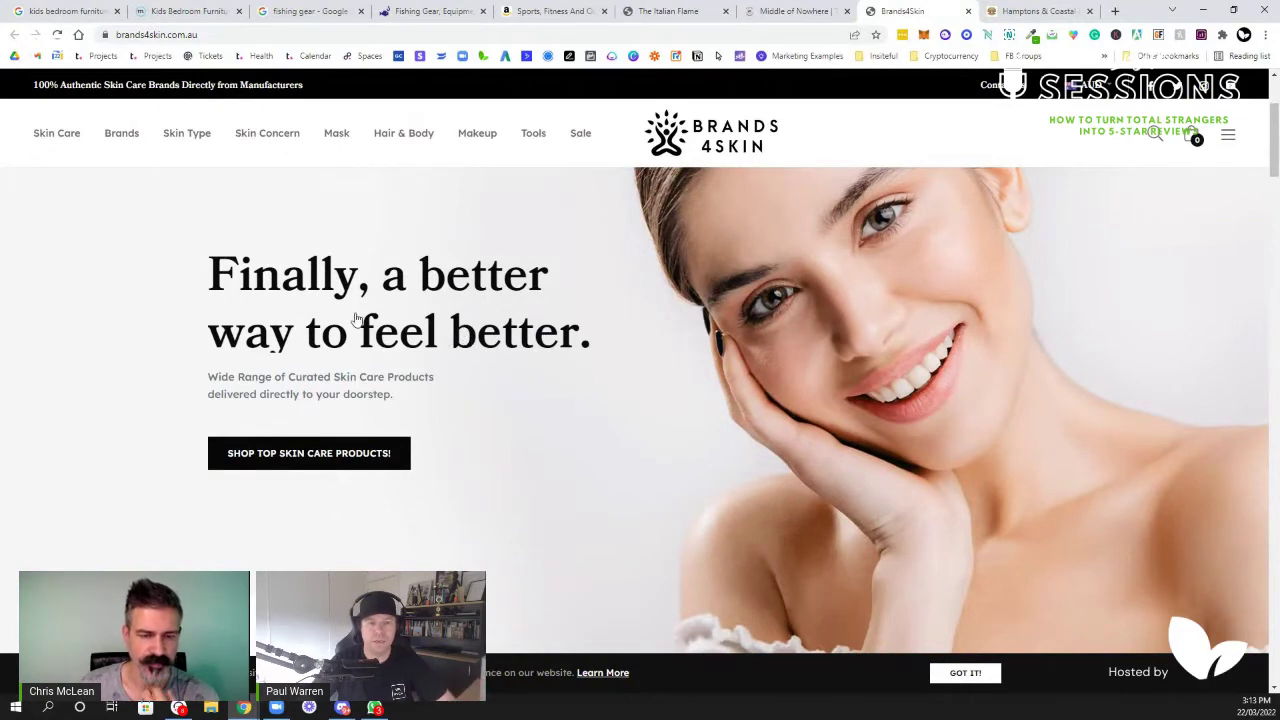
right_click(430, 285)
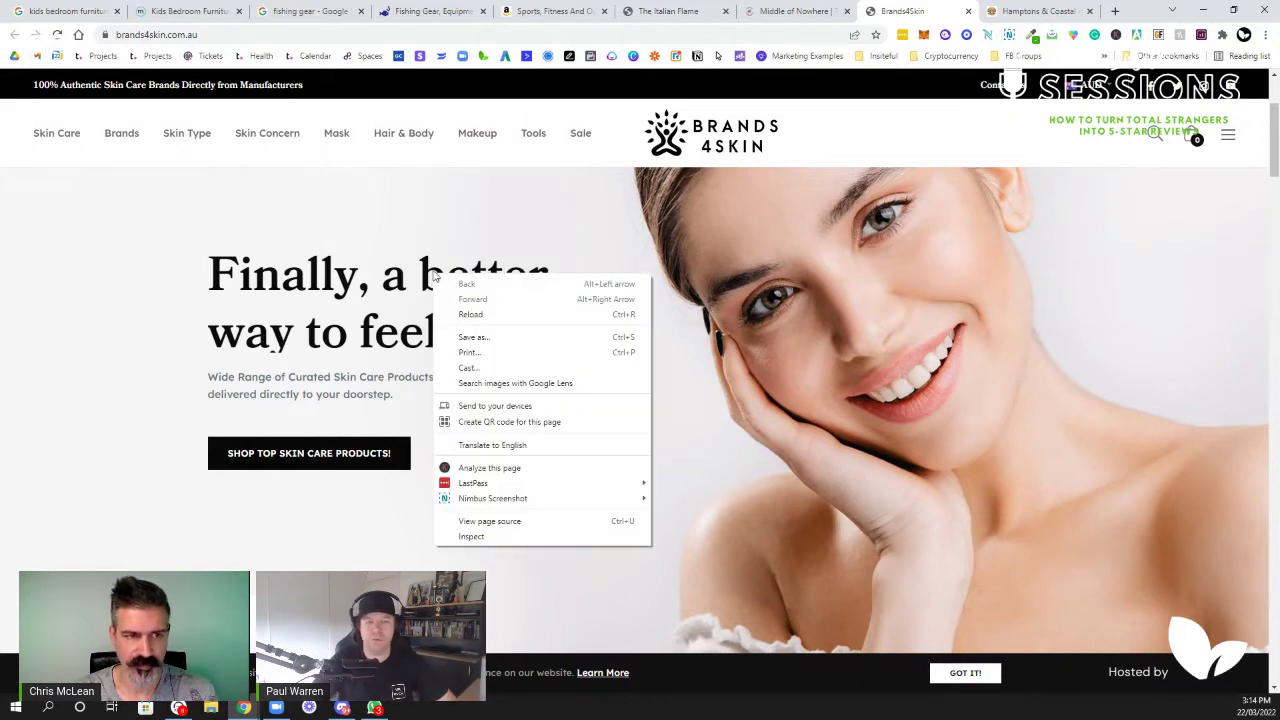
click(547, 539)
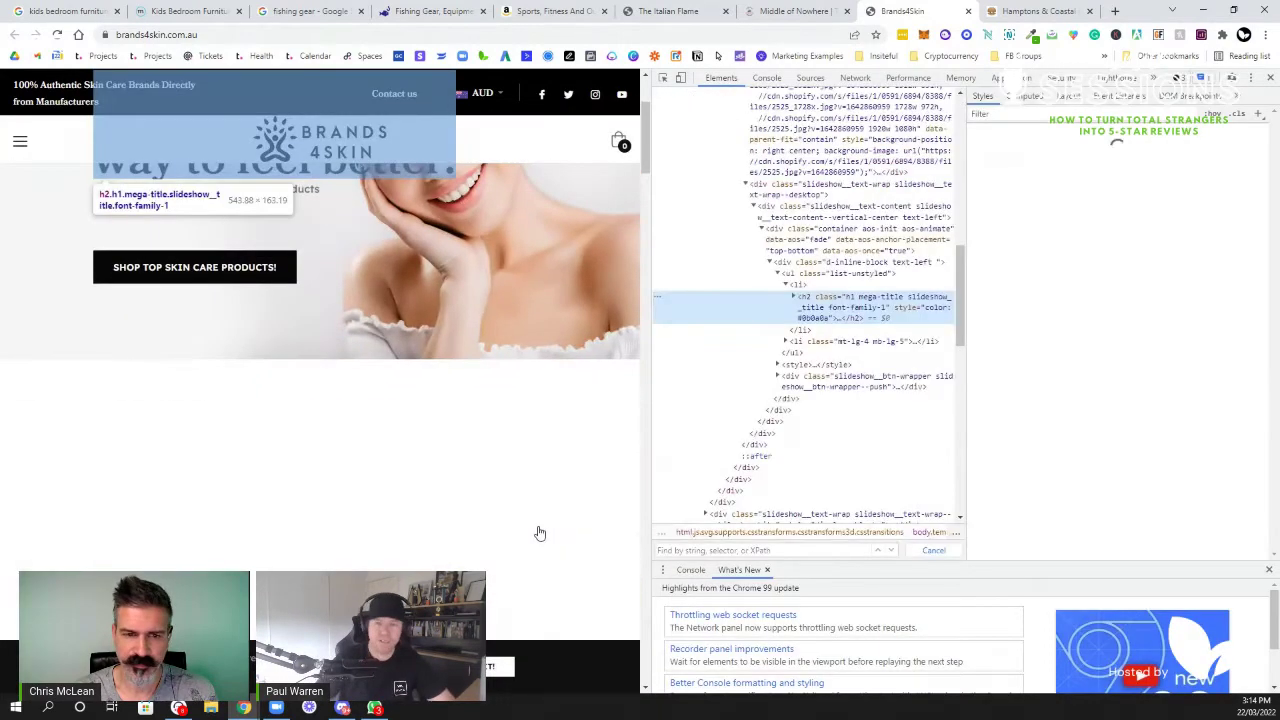
double_click(804, 306)
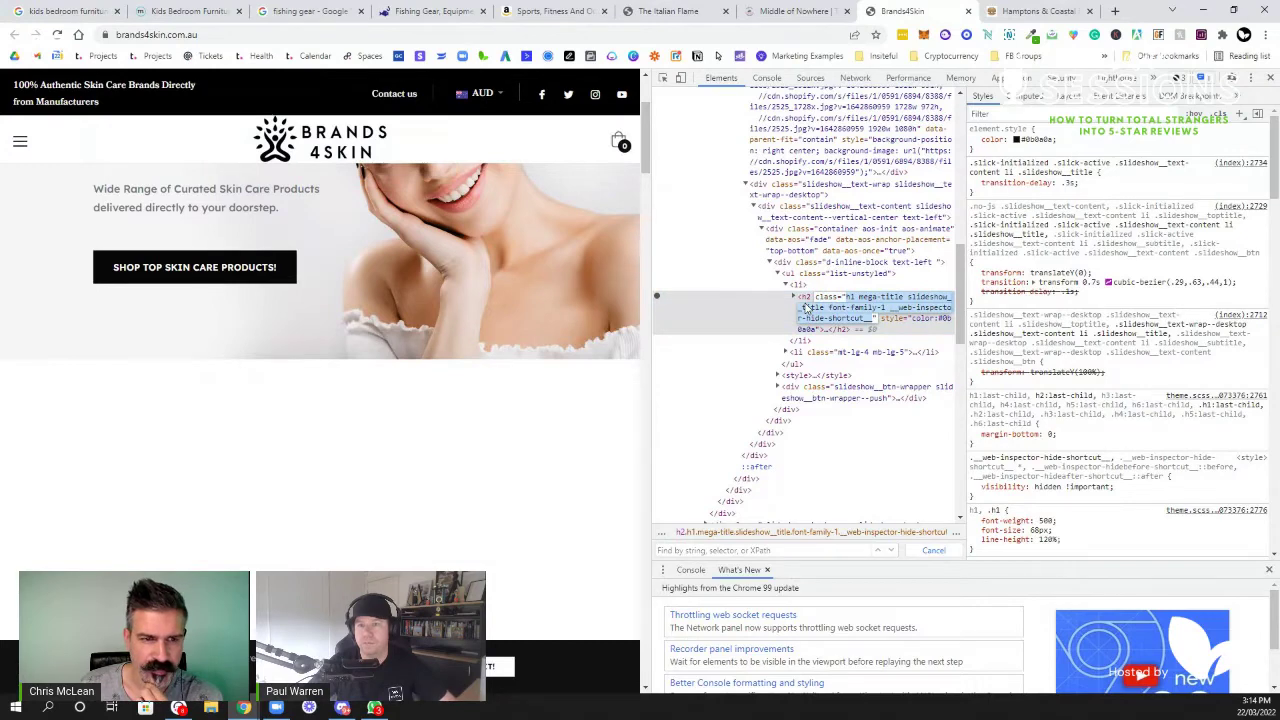
key(Escape)
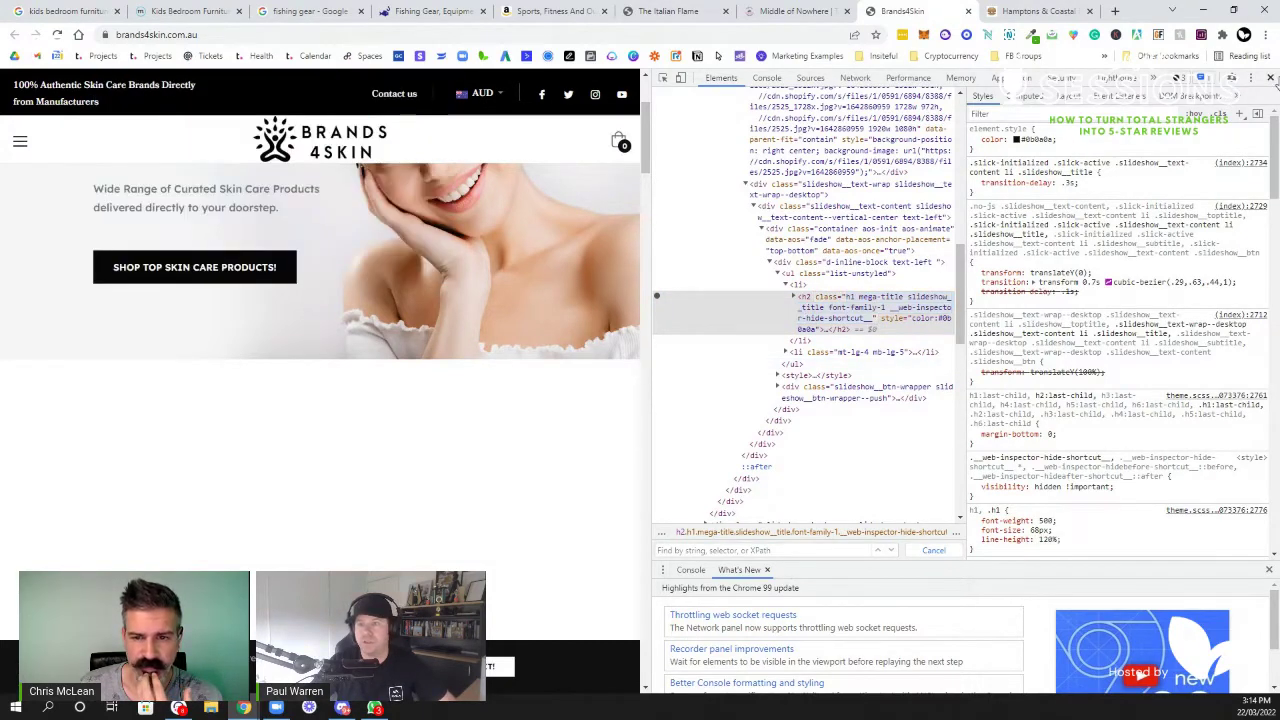
click(1270, 77)
Inspect the Brands4Skin hero area again and search for "<h1", closing the inspector when done
right_click(530, 234)
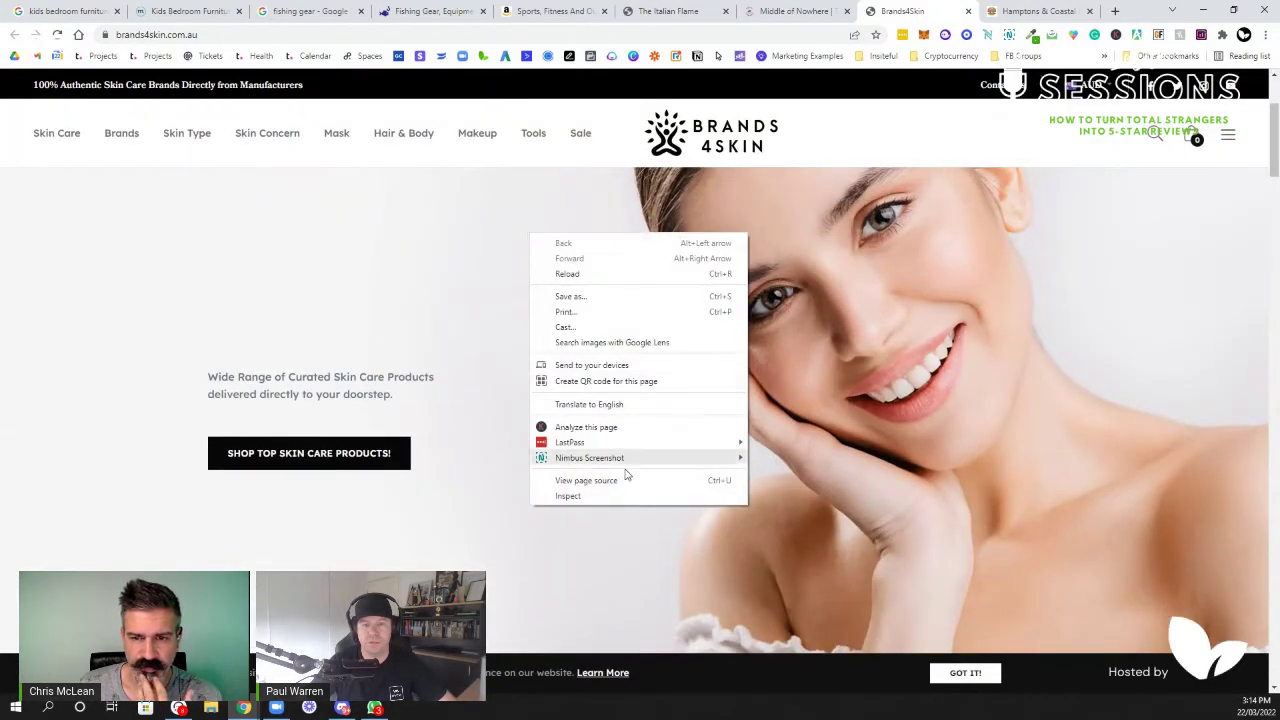
click(608, 494)
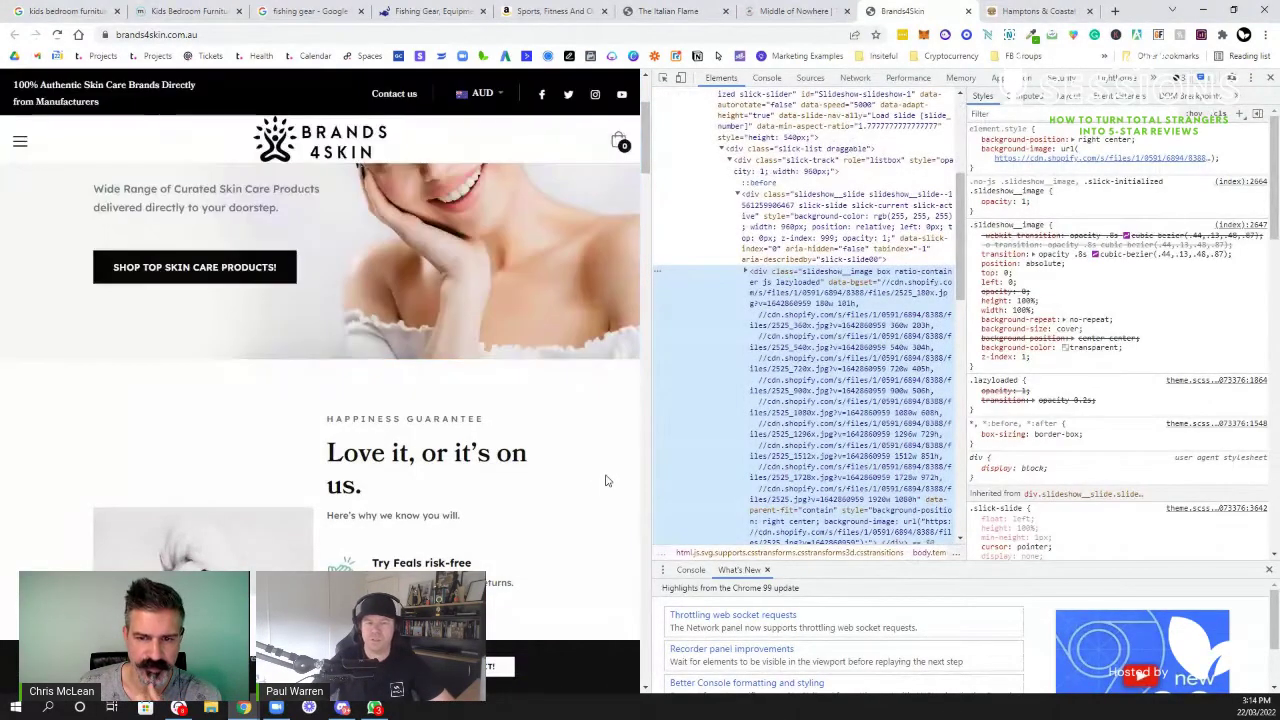
right_click(484, 148)
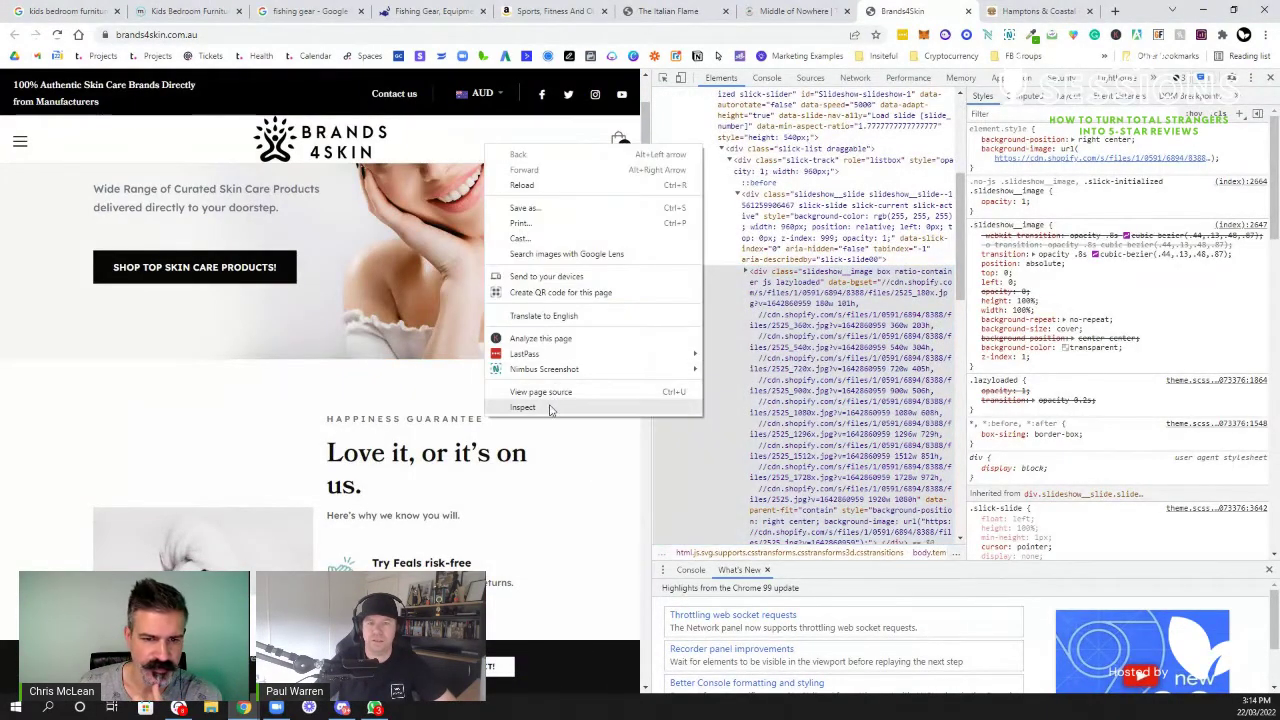
click(569, 153)
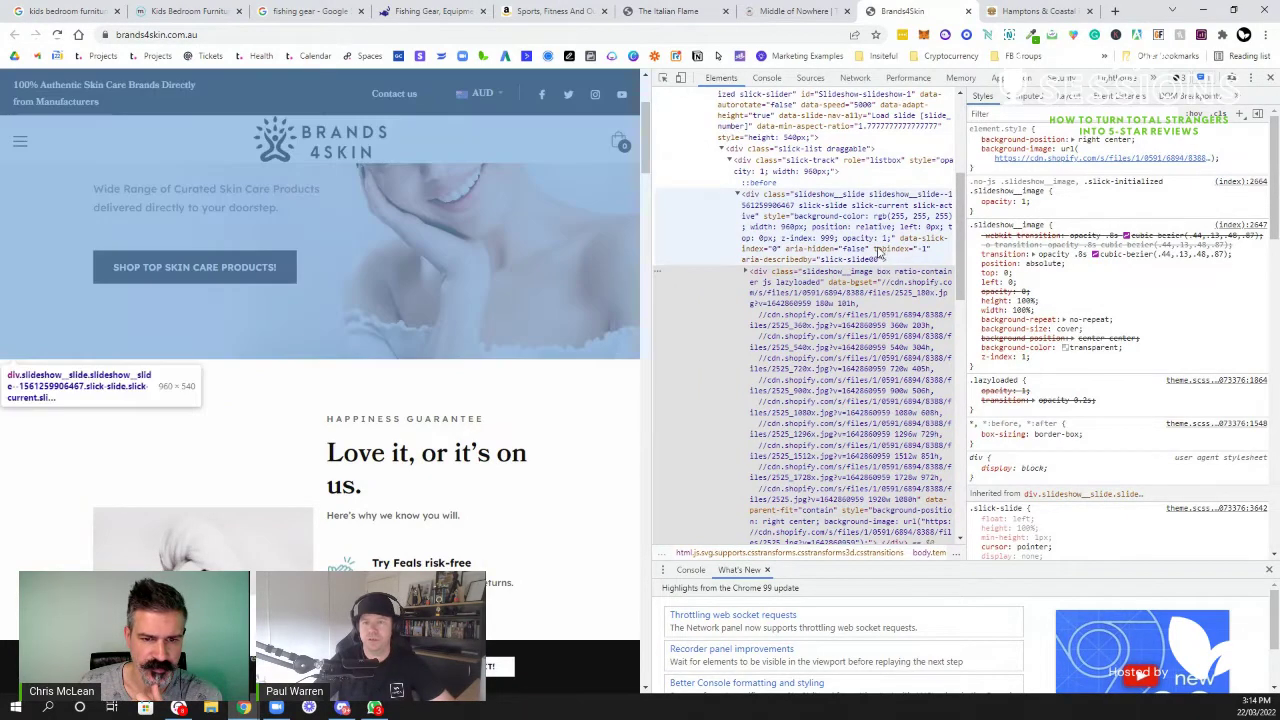
key(ctrl+f)
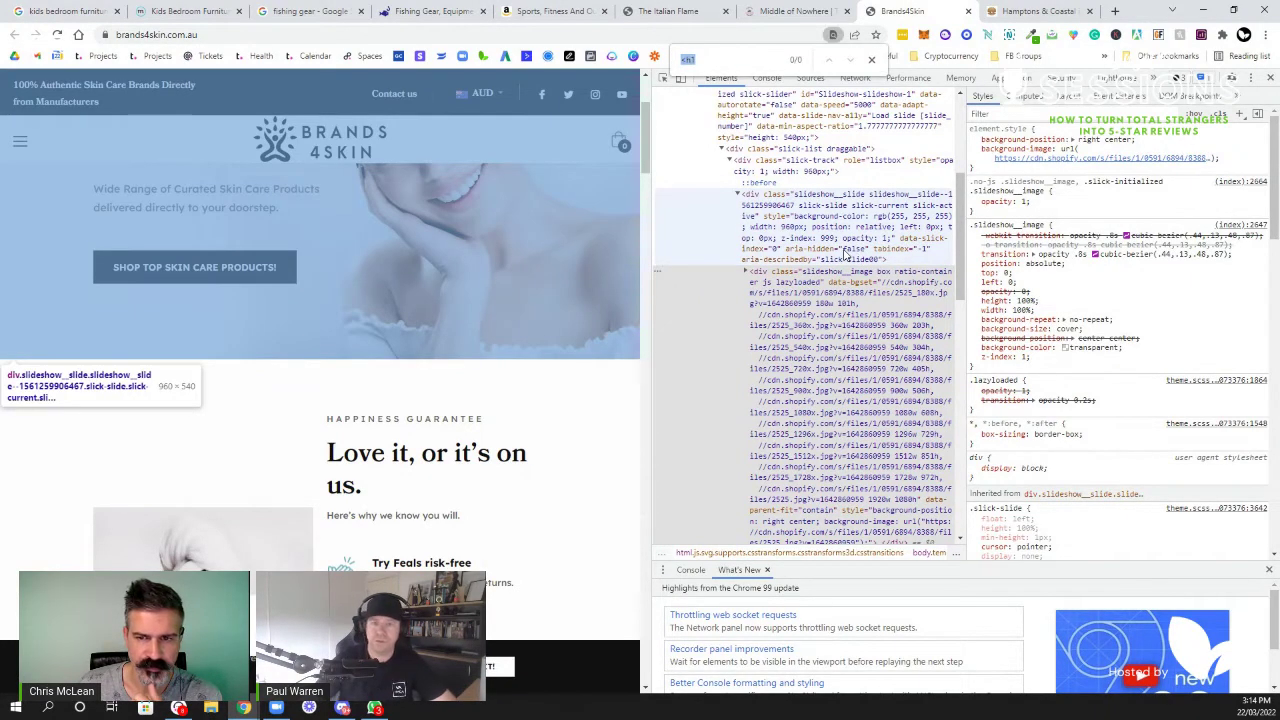
key(BackSpace)
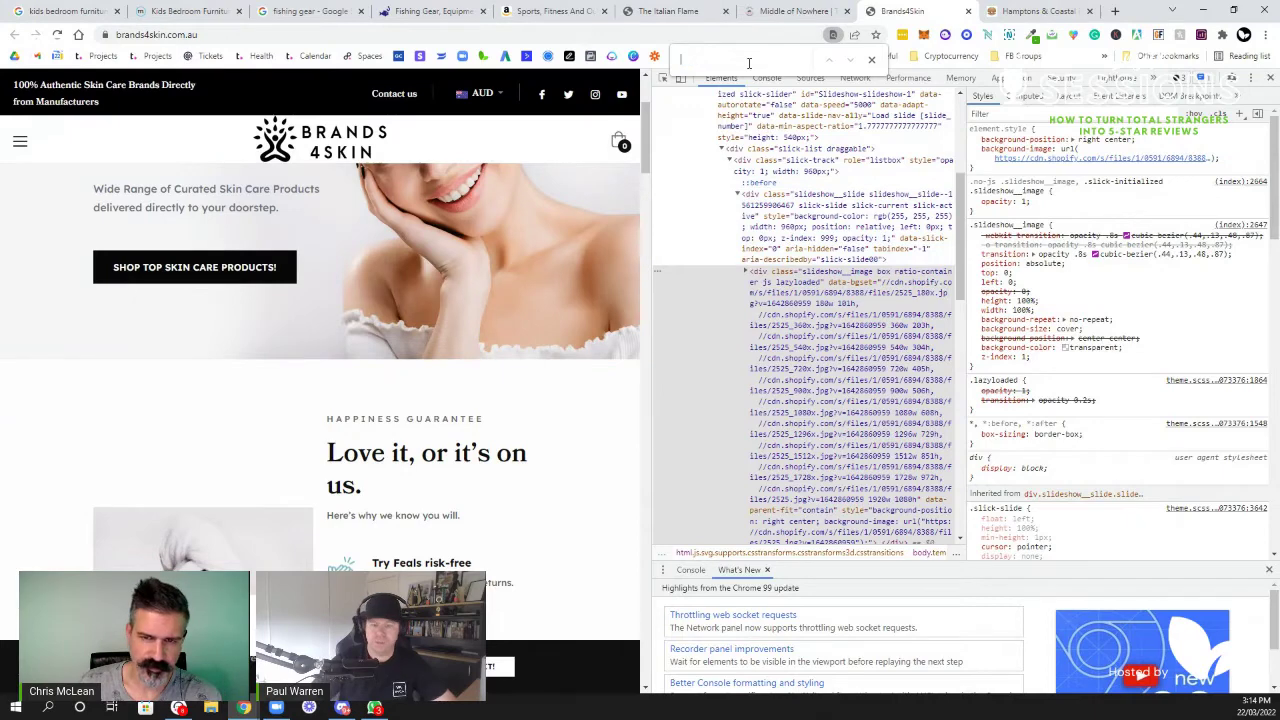
text(<h1)
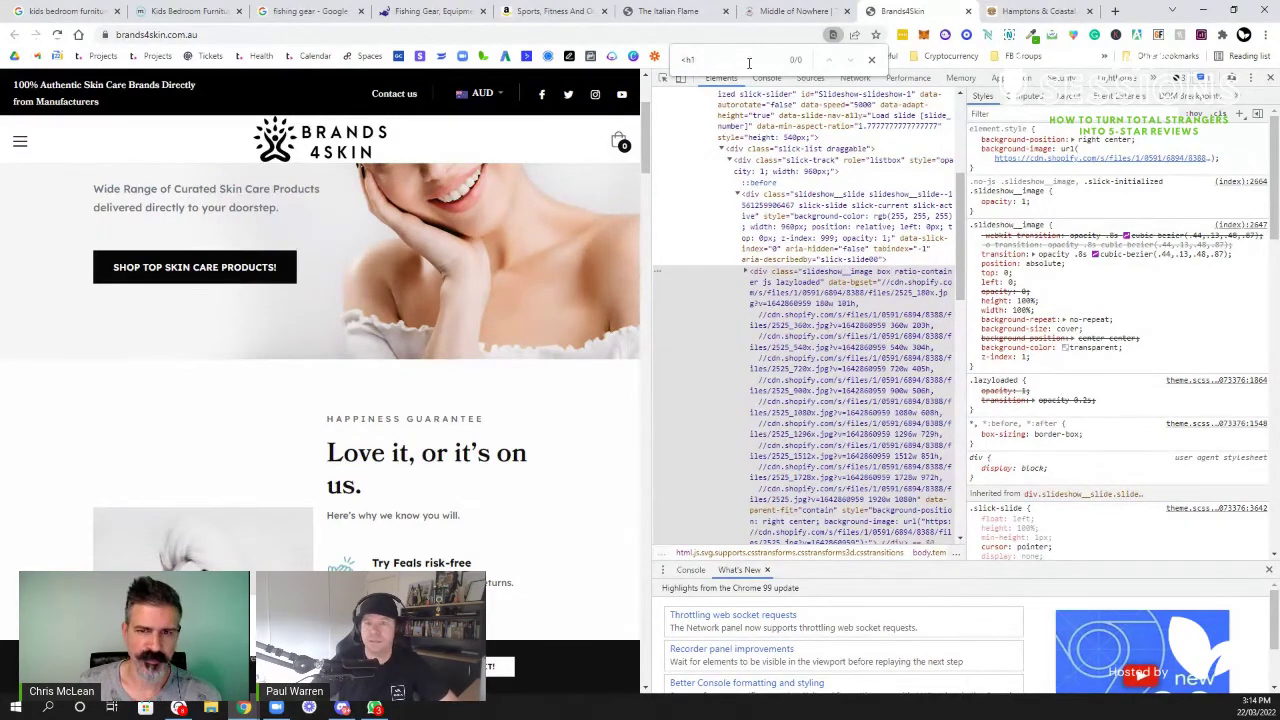
click(872, 60)
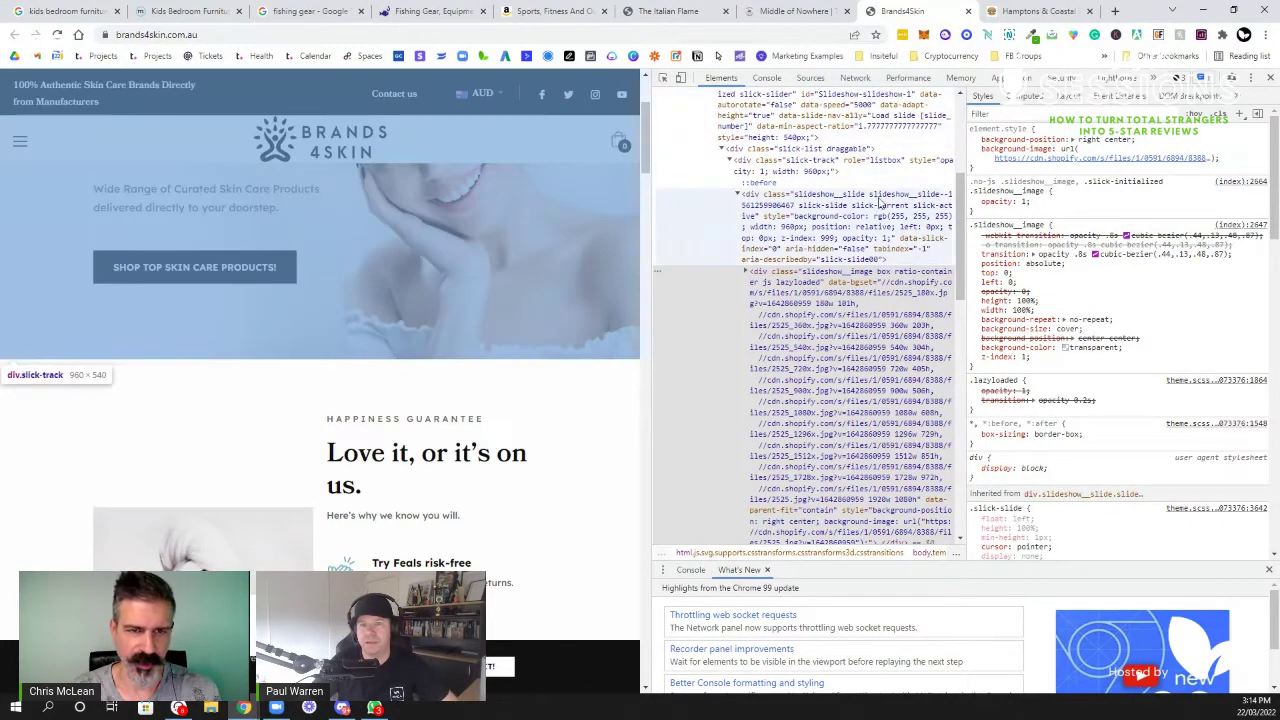
click(1270, 77)
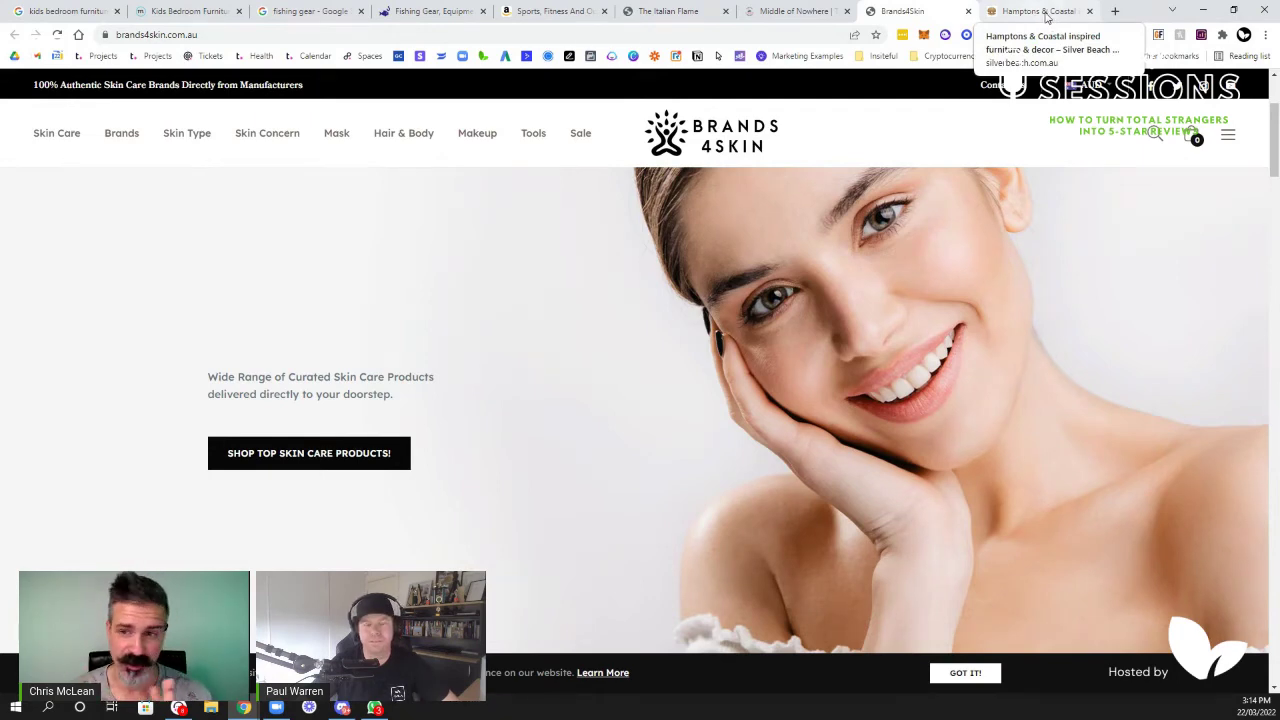
Switch to the Silver Beach site, inspect the homepage and search its code for "<h1", closing the inspector when done
click(1046, 17)
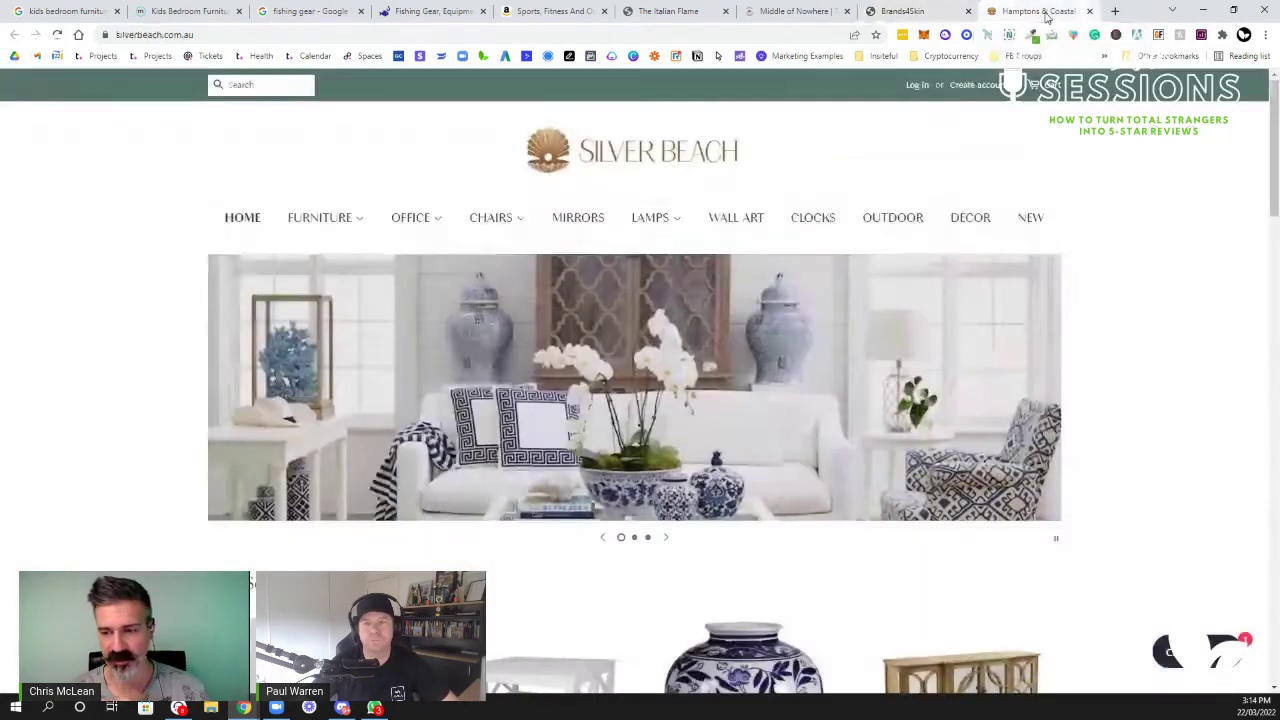
right_click(130, 350)
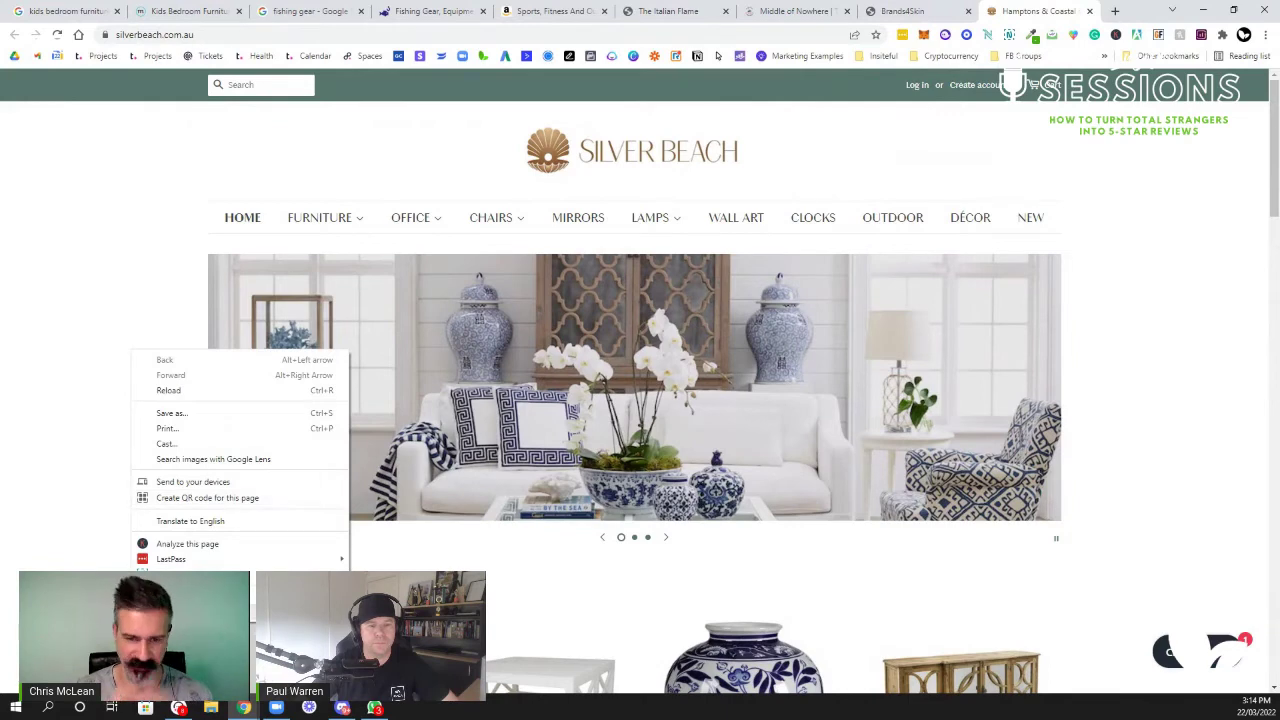
click(170, 575)
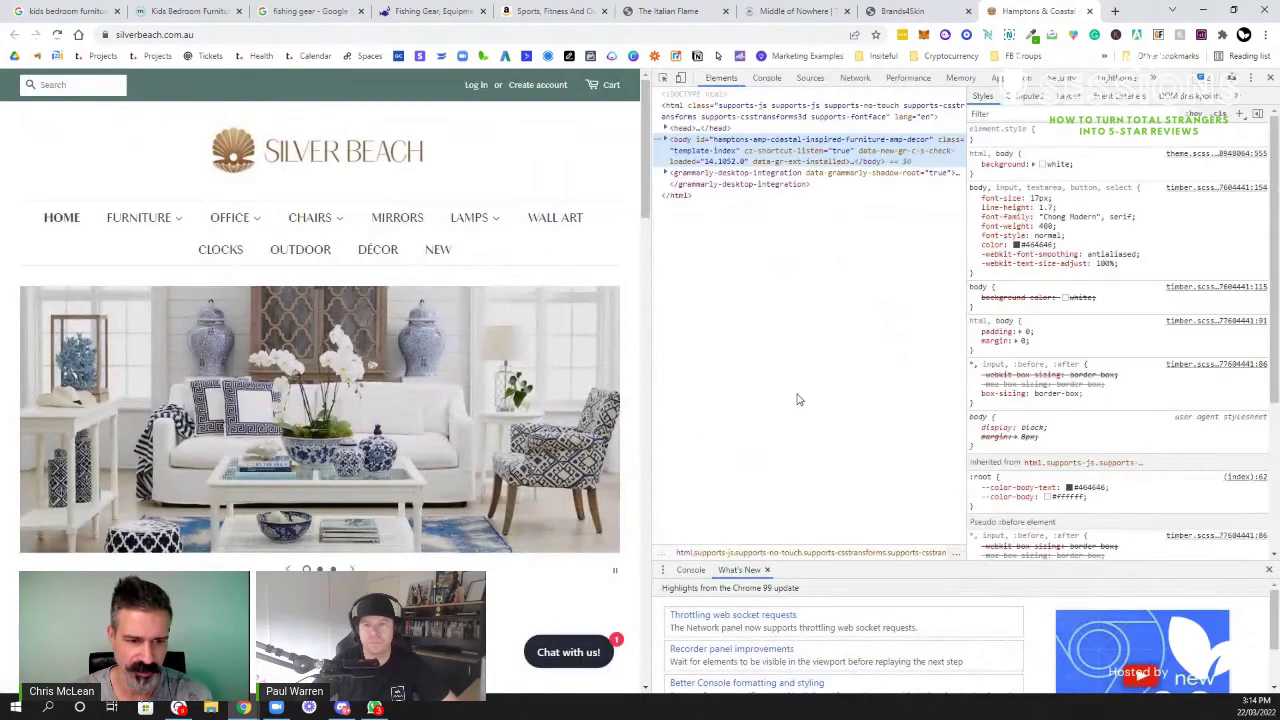
key(ctrl+f)
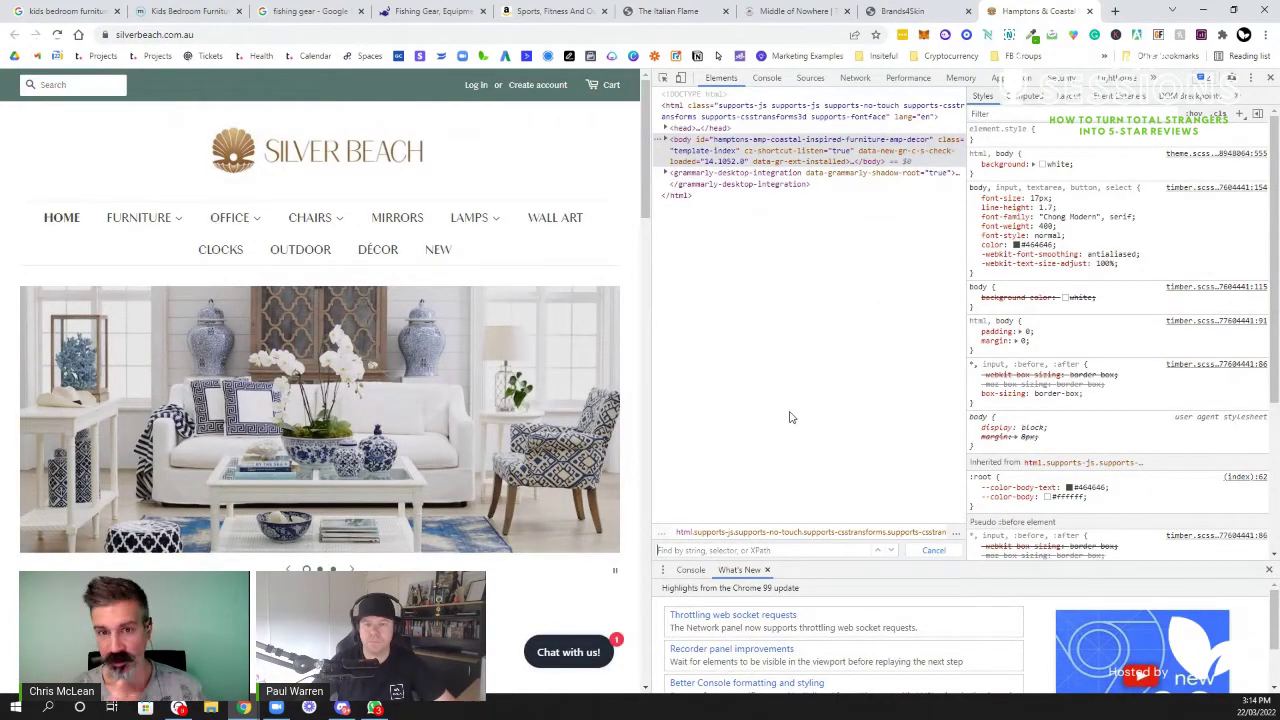
text(<h1)
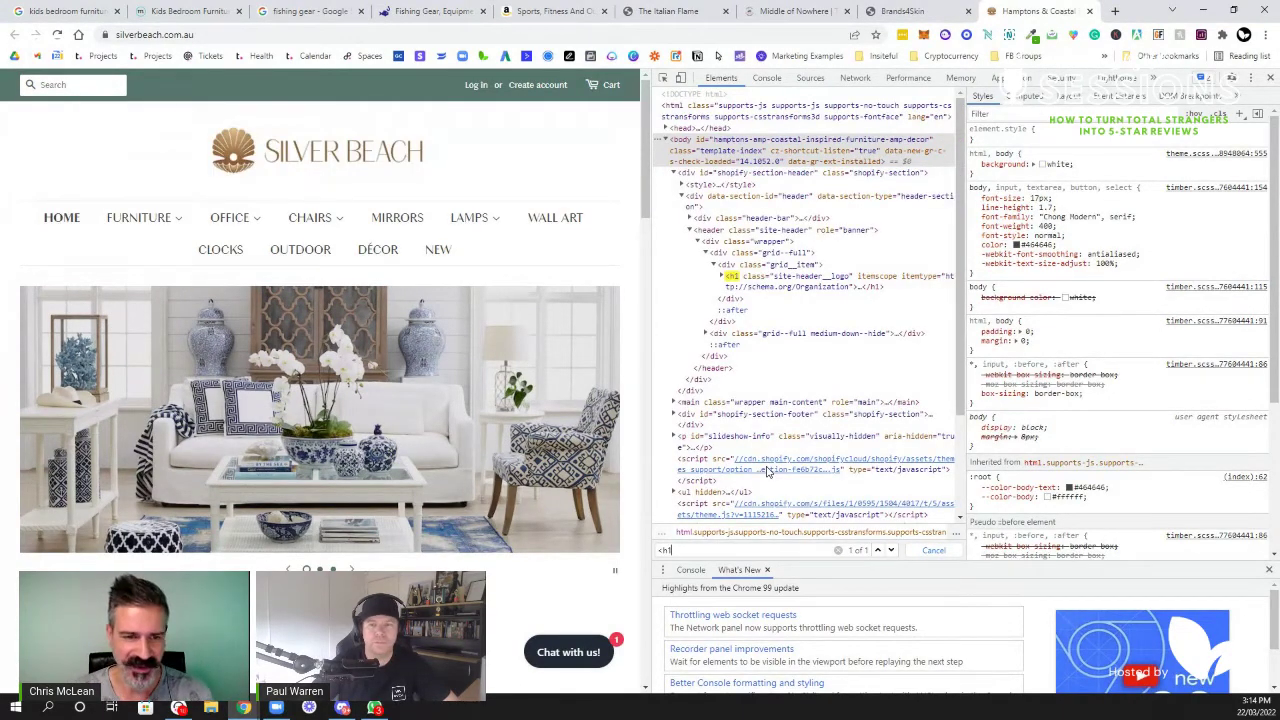
key(Return)
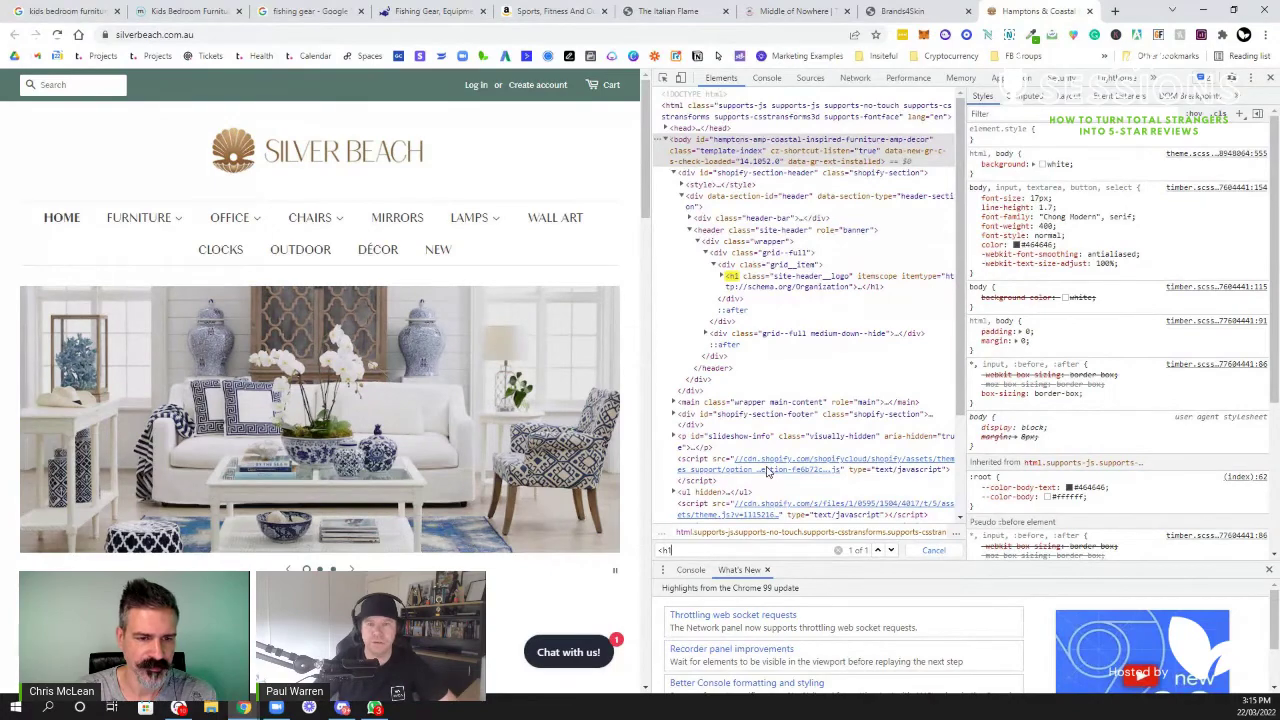
click(1270, 78)
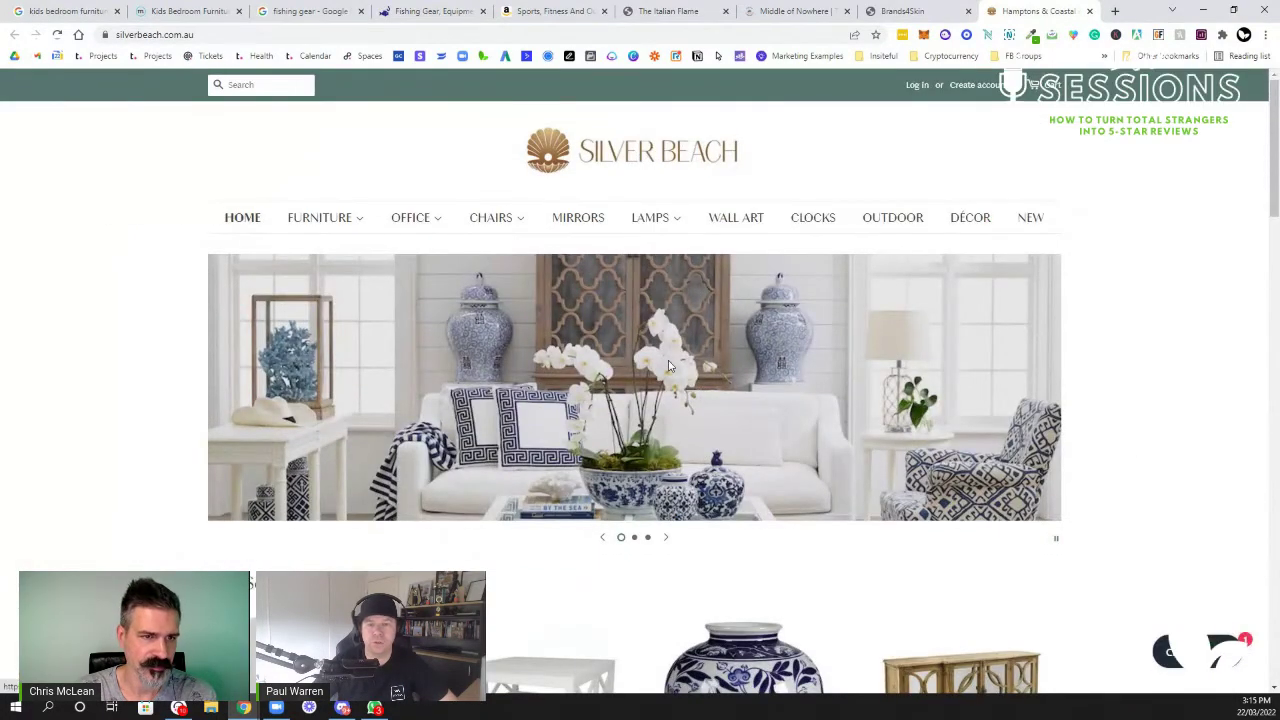
Skim the Silver Beach homepage sections and copy the site's web address
scroll(665, 350, down, 7)
scroll(662, 318, down, 4)
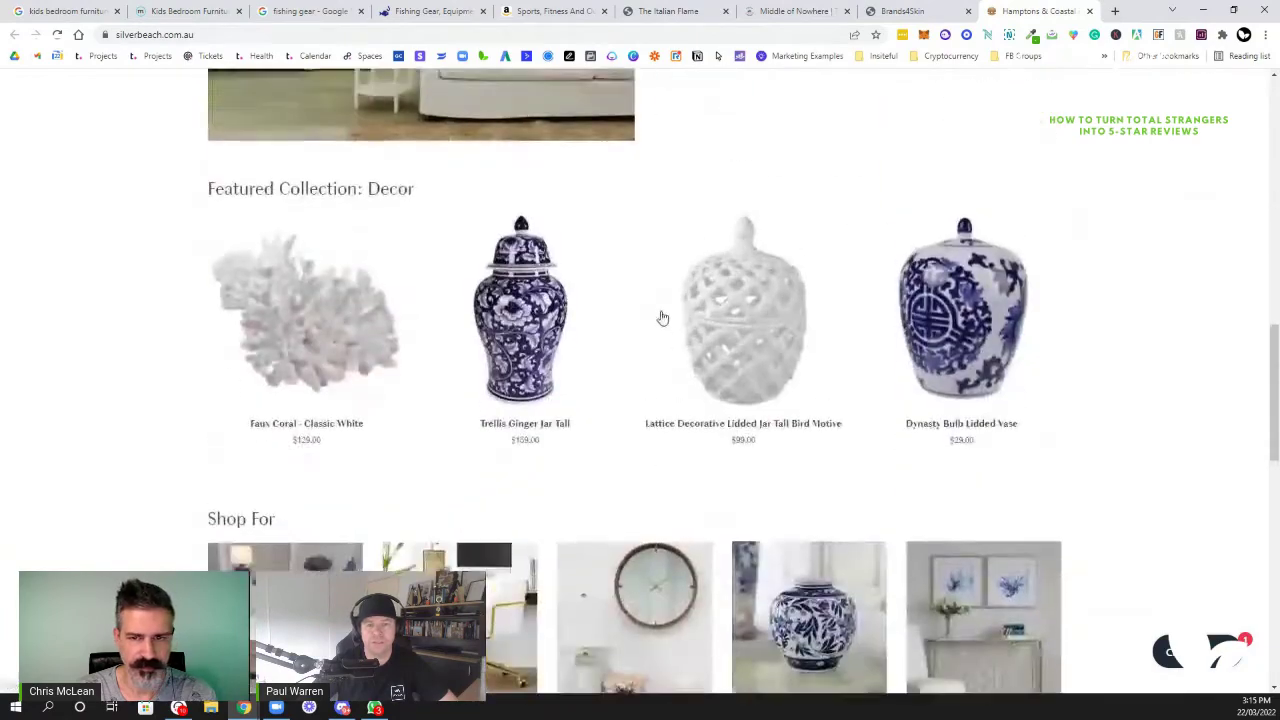
scroll(662, 318, up, 11)
click(462, 34)
key(ctrl+c)
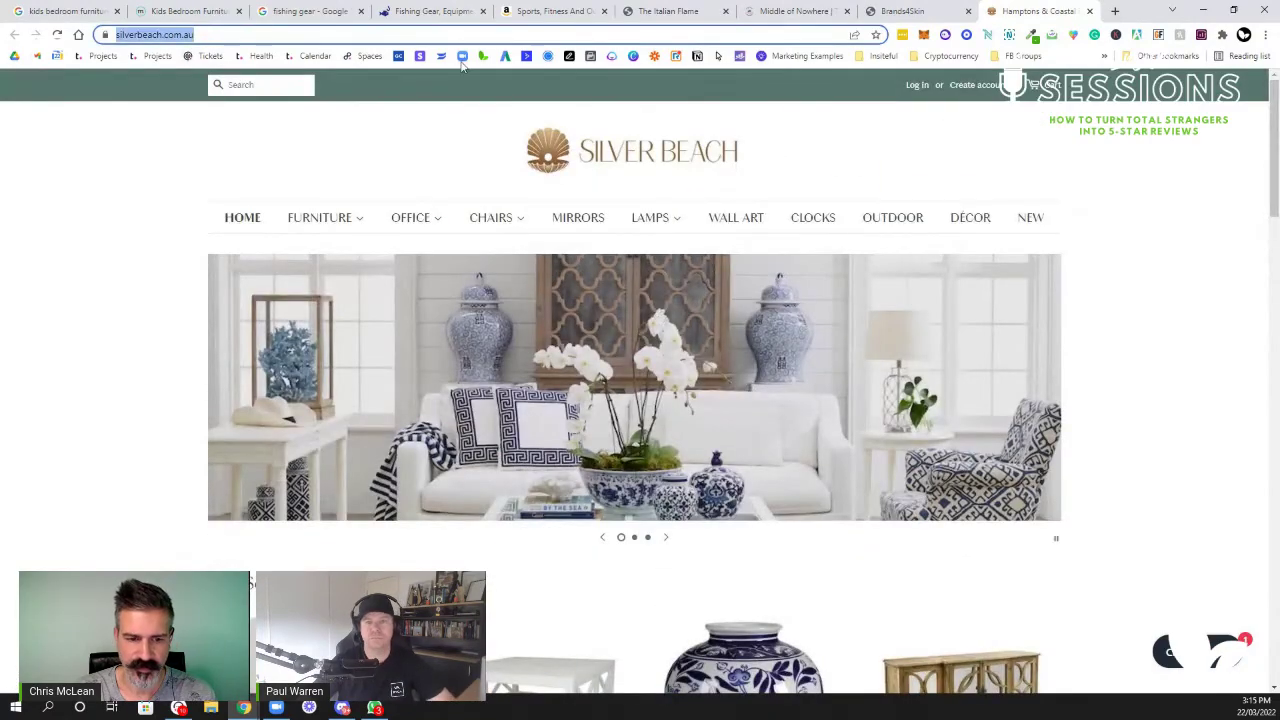
Open semrush.com in a new browser tab
click(1115, 11)
text(semrush.com)
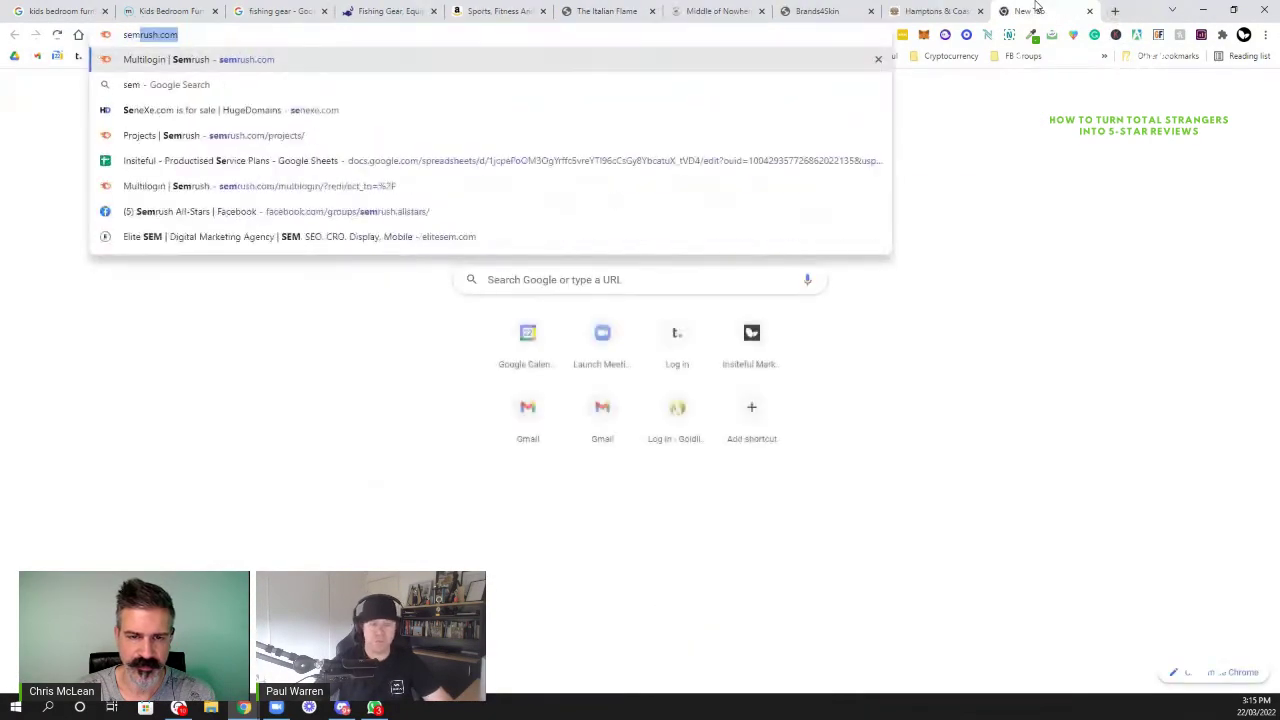
key(Return)
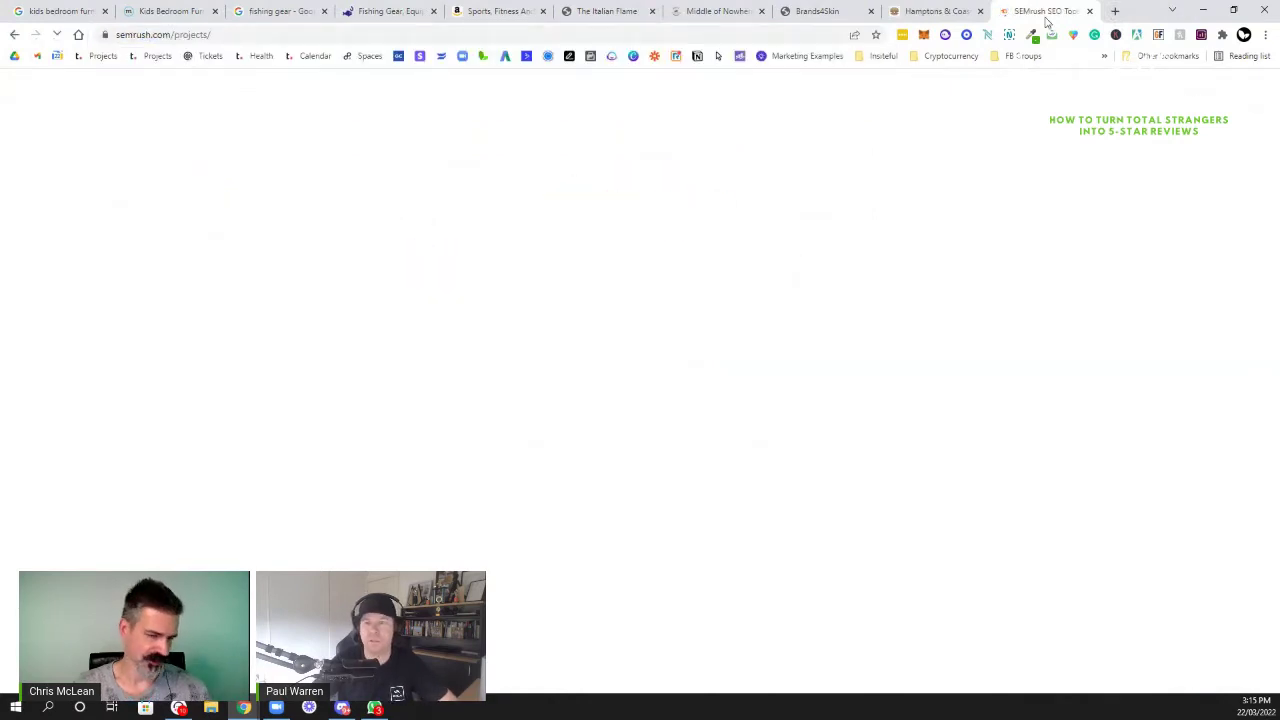
Look up the copied domain silverbeach.com.au and limit its Domain Overview to Australia (AU)
click(369, 117)
key(ctrl+v)
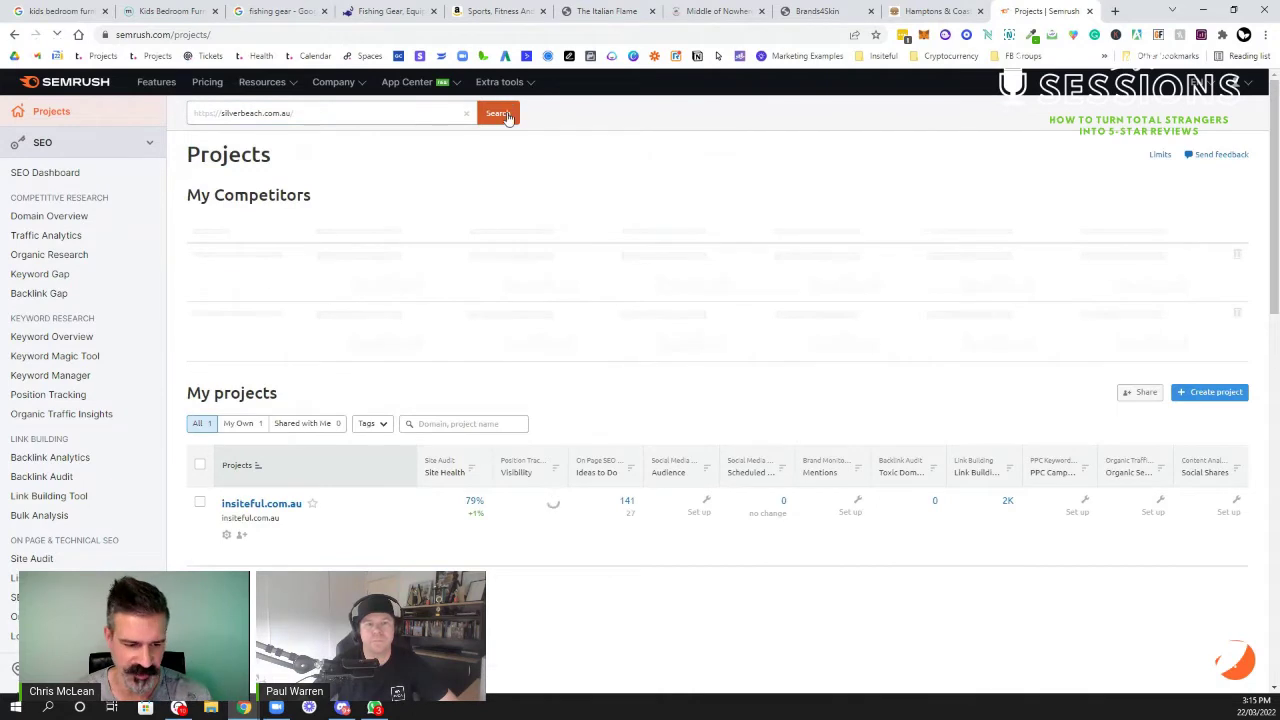
click(507, 117)
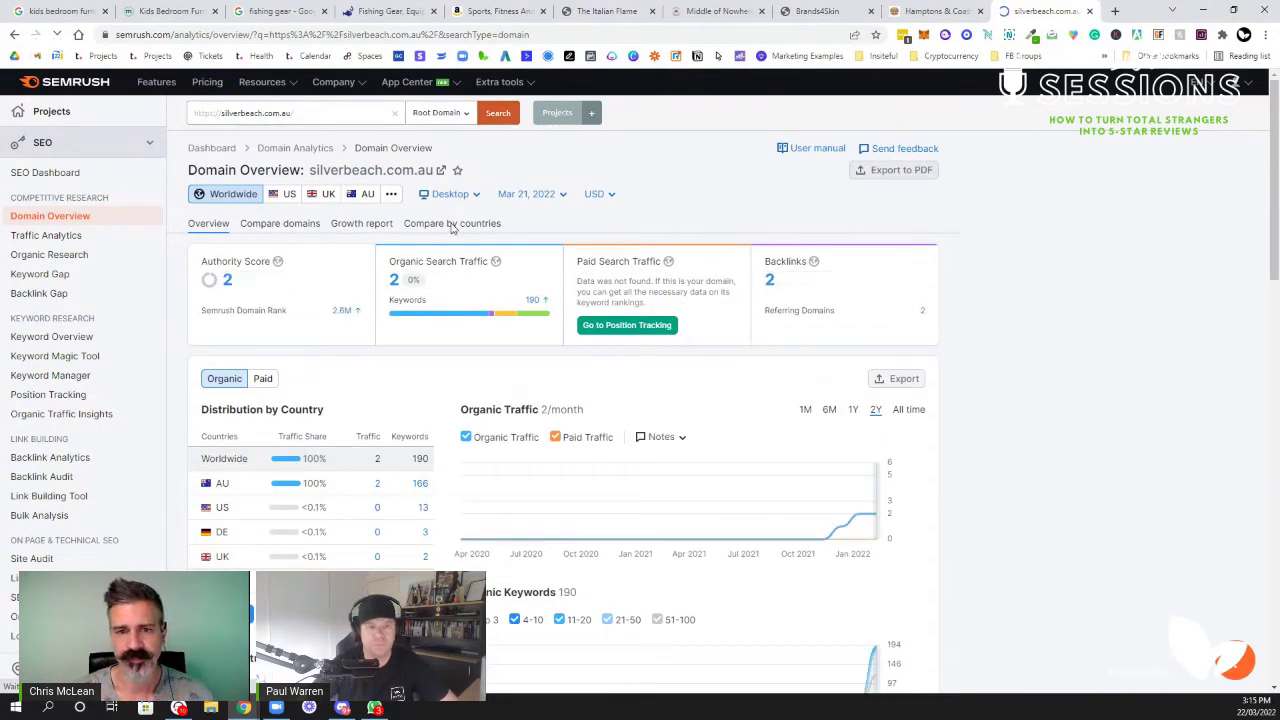
click(364, 195)
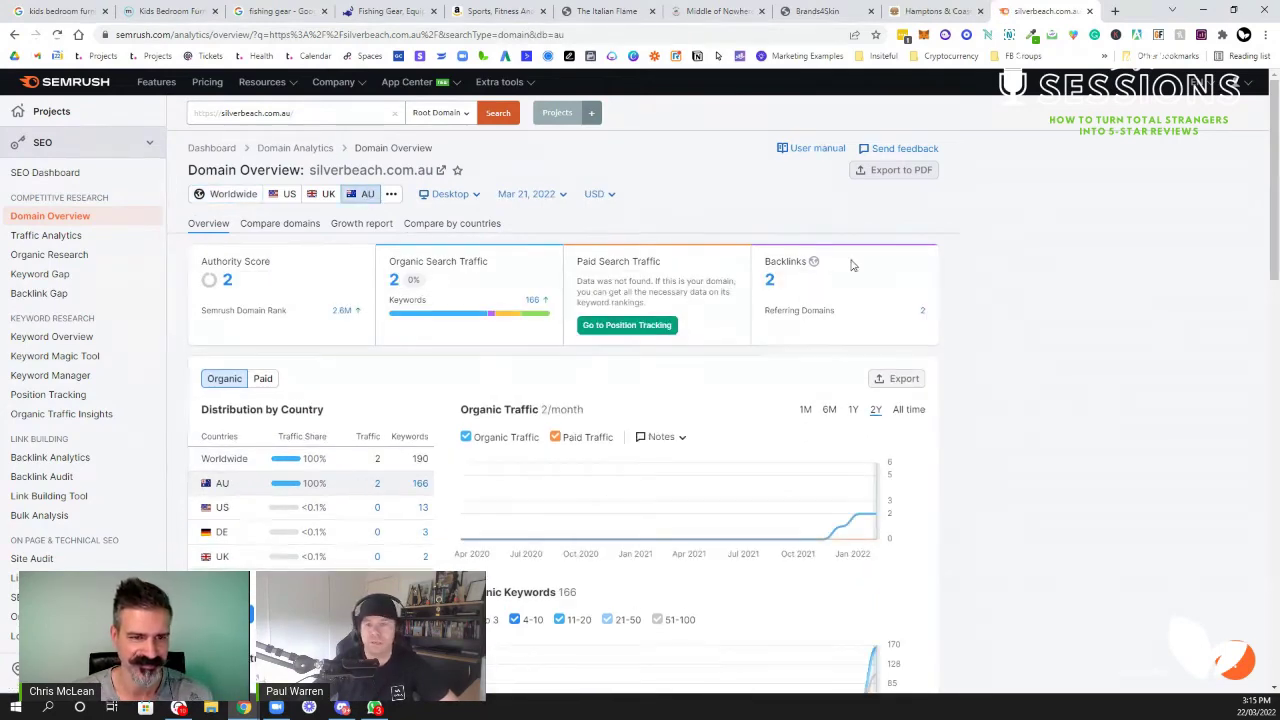
Examine the Silver Beach domain's organic keyword trend, top organic keywords and position distribution in the Domain Overview
scroll(978, 450, down, 3)
scroll(949, 427, down, 2)
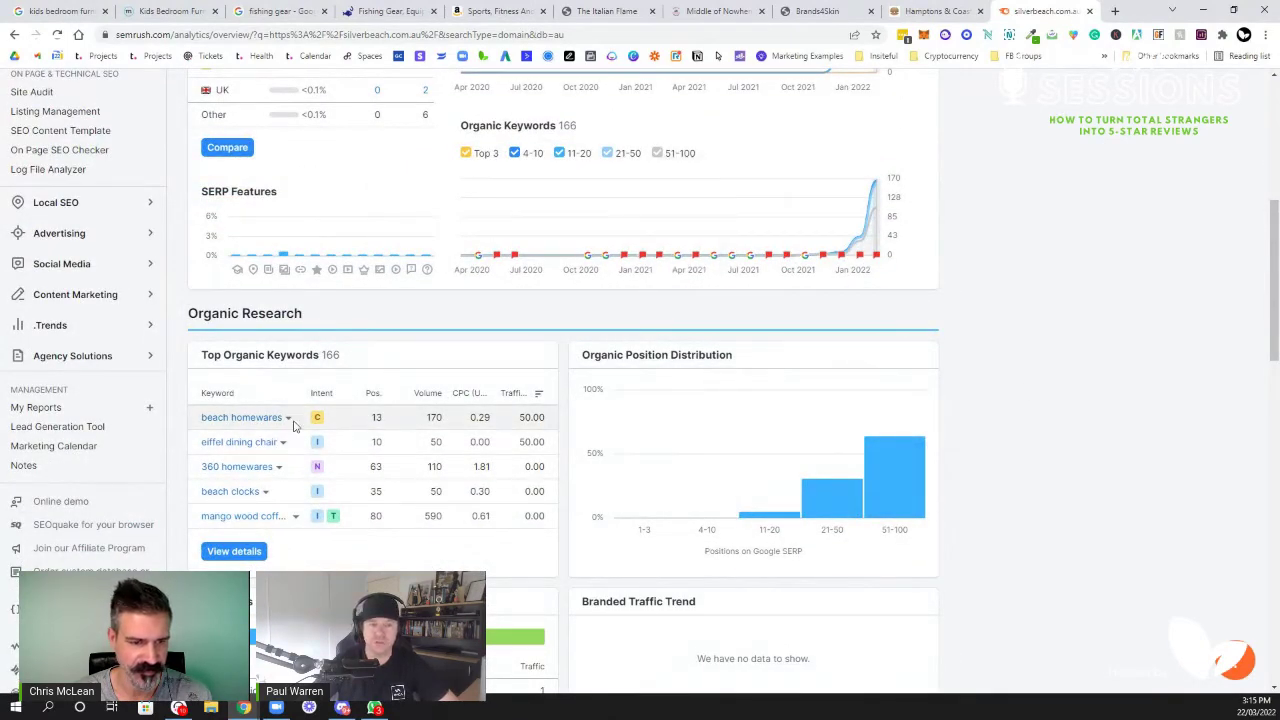
click(935, 11)
click(1040, 11)
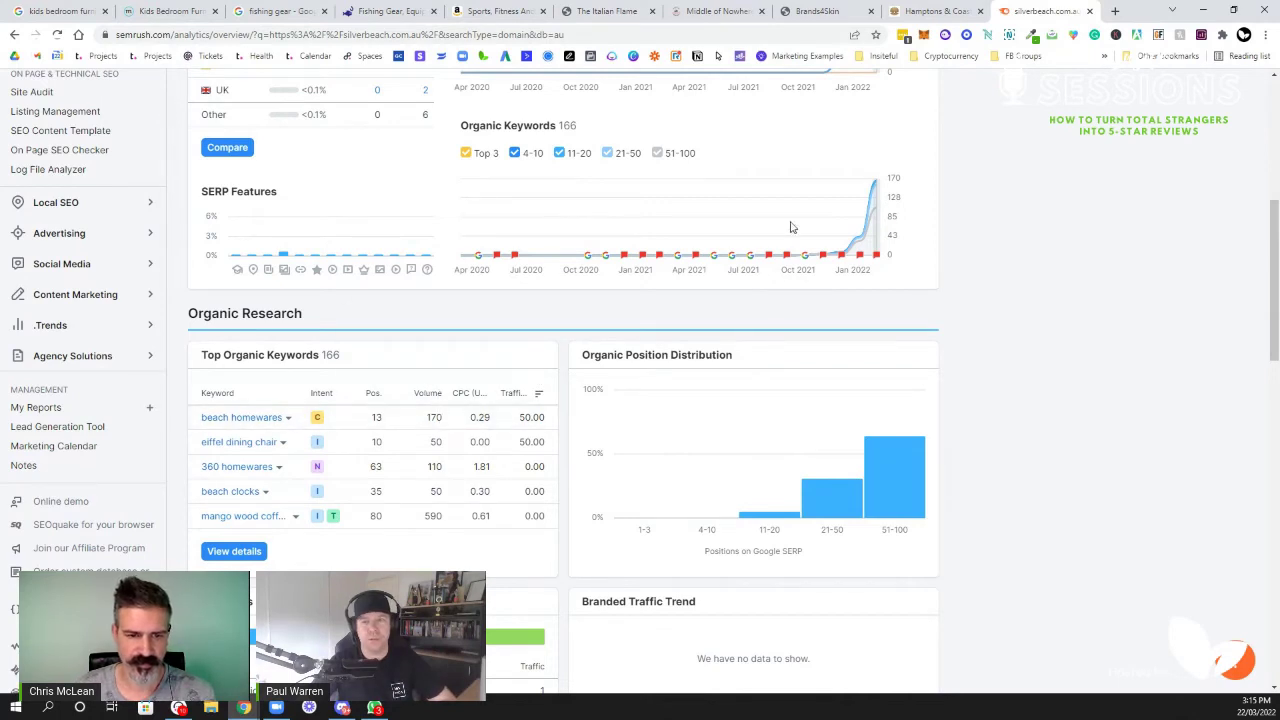
Check the Silver Beach homepage's header and category navigation, and return to its Semrush keyword report
click(944, 14)
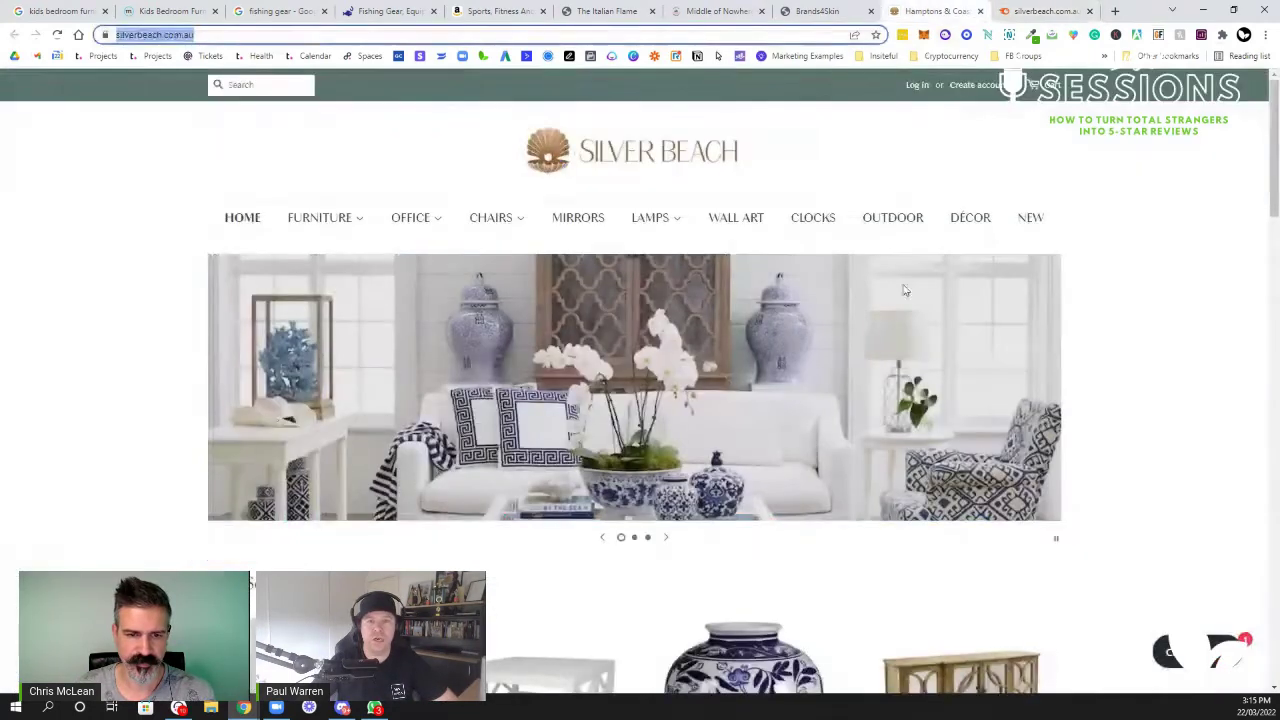
mouse_move(319, 217)
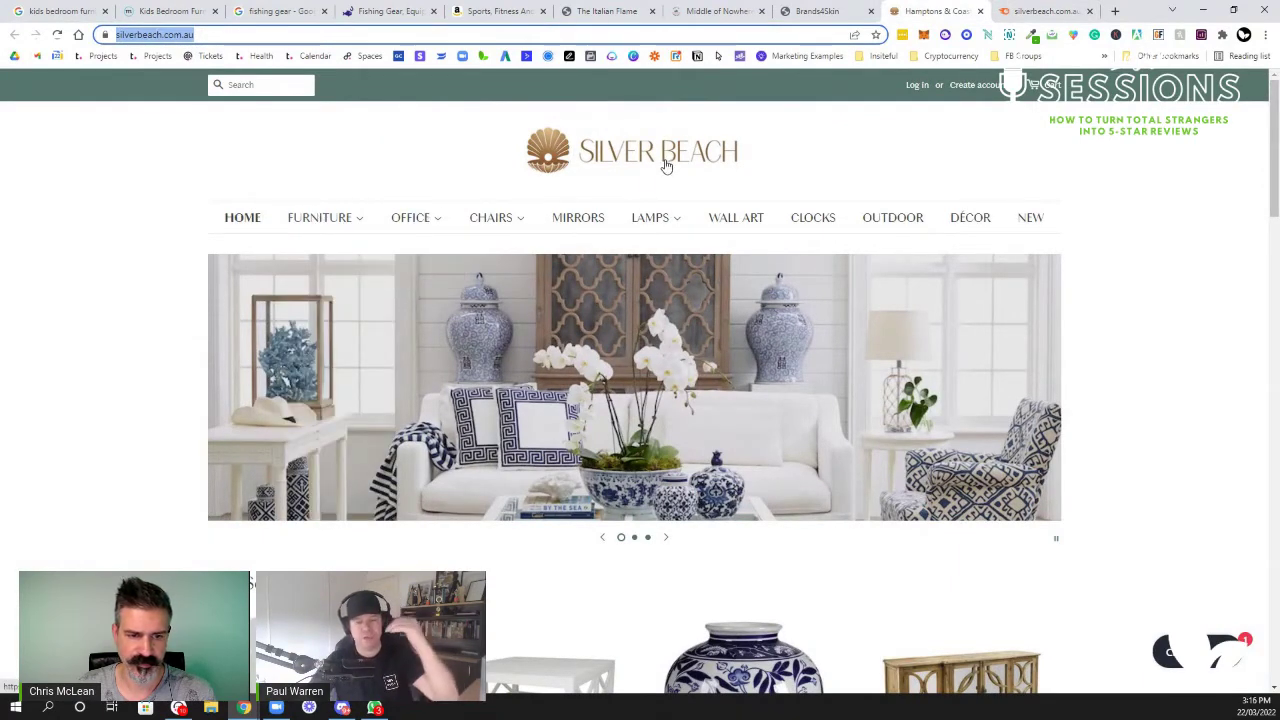
key(ctrl+Tab)
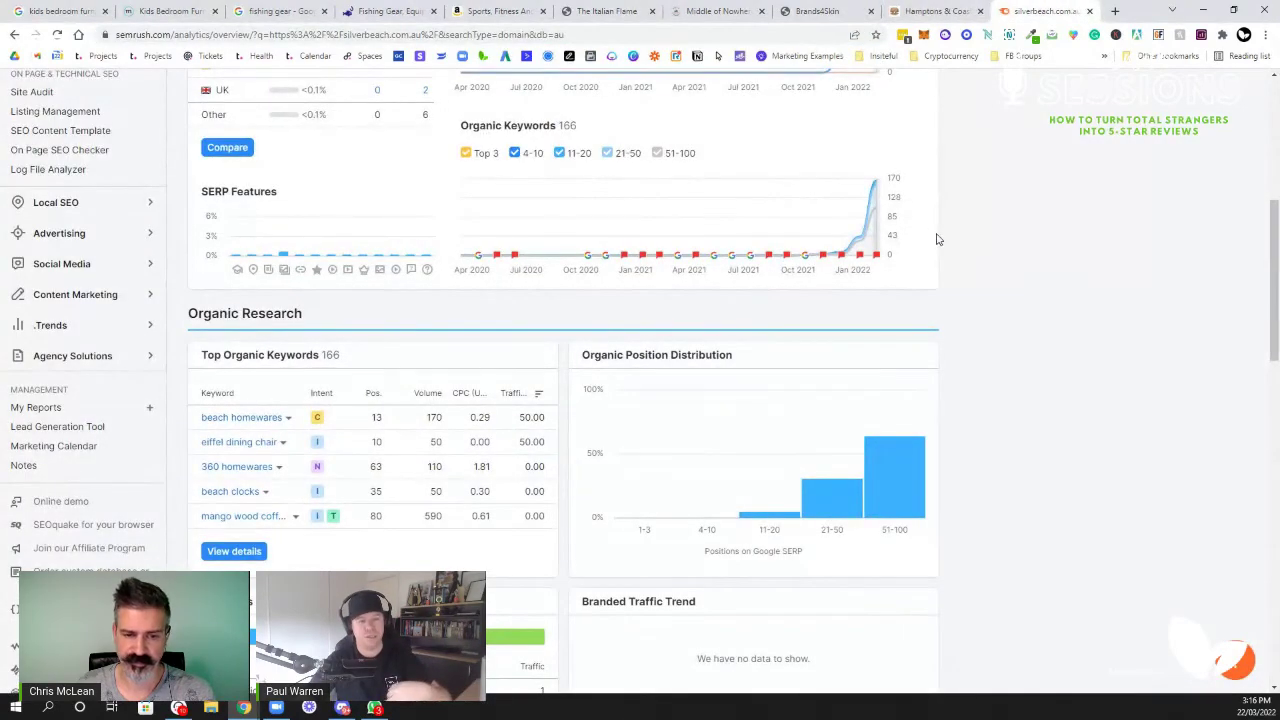
Switch to the Silver Beach homepage and review its Best Sellers, Beauty in simplicity, Featured Collection: Decor and Shop For sections
click(940, 11)
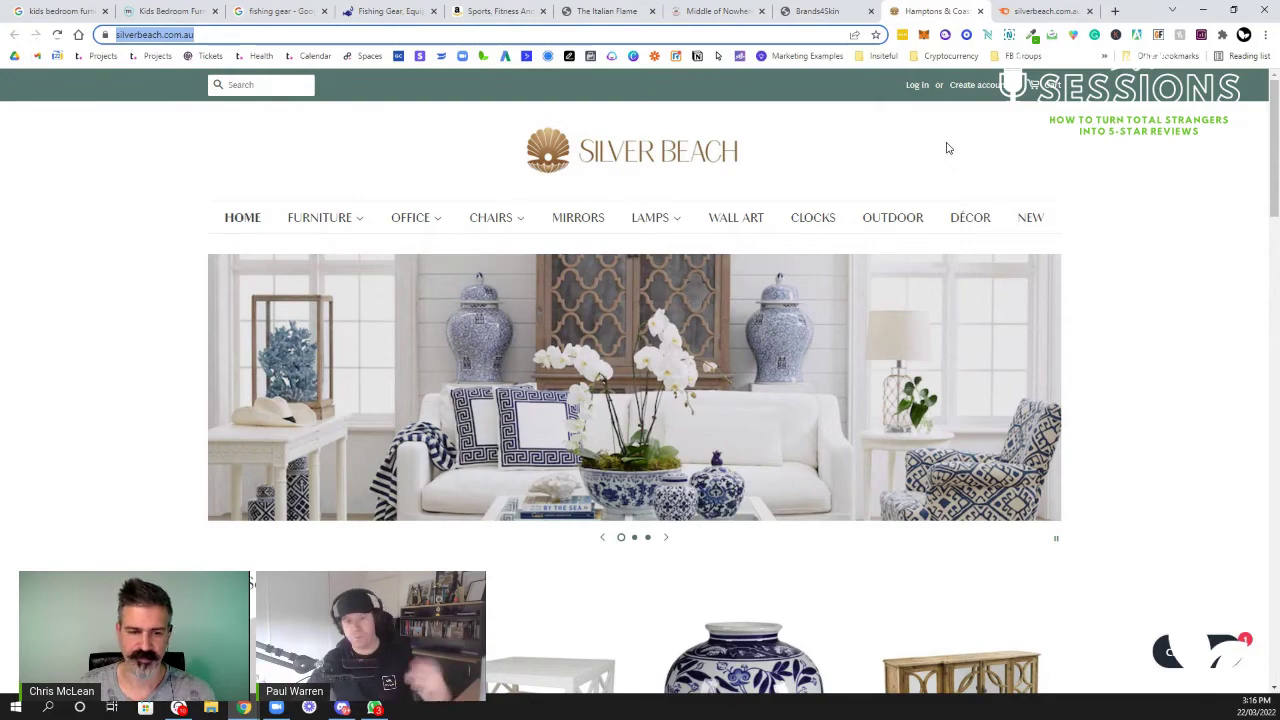
scroll(1070, 428, down, 10)
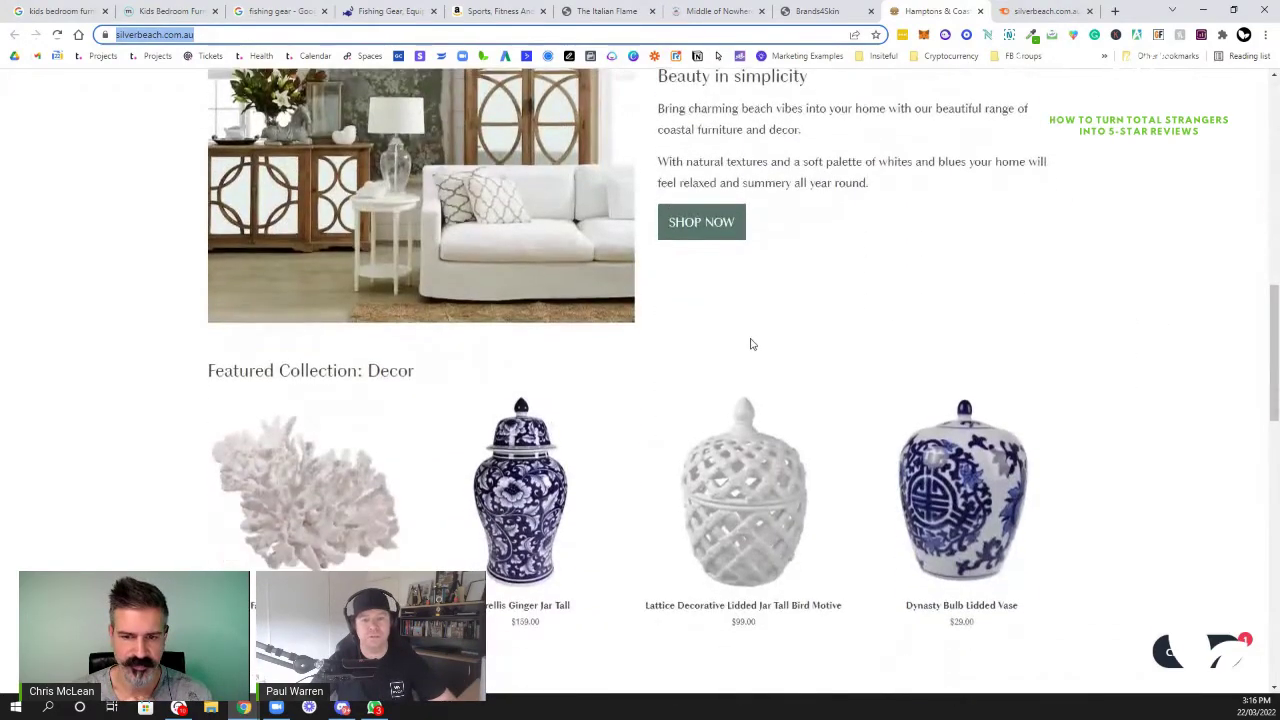
scroll(700, 350, down, 3)
right_click(598, 424)
click(613, 410)
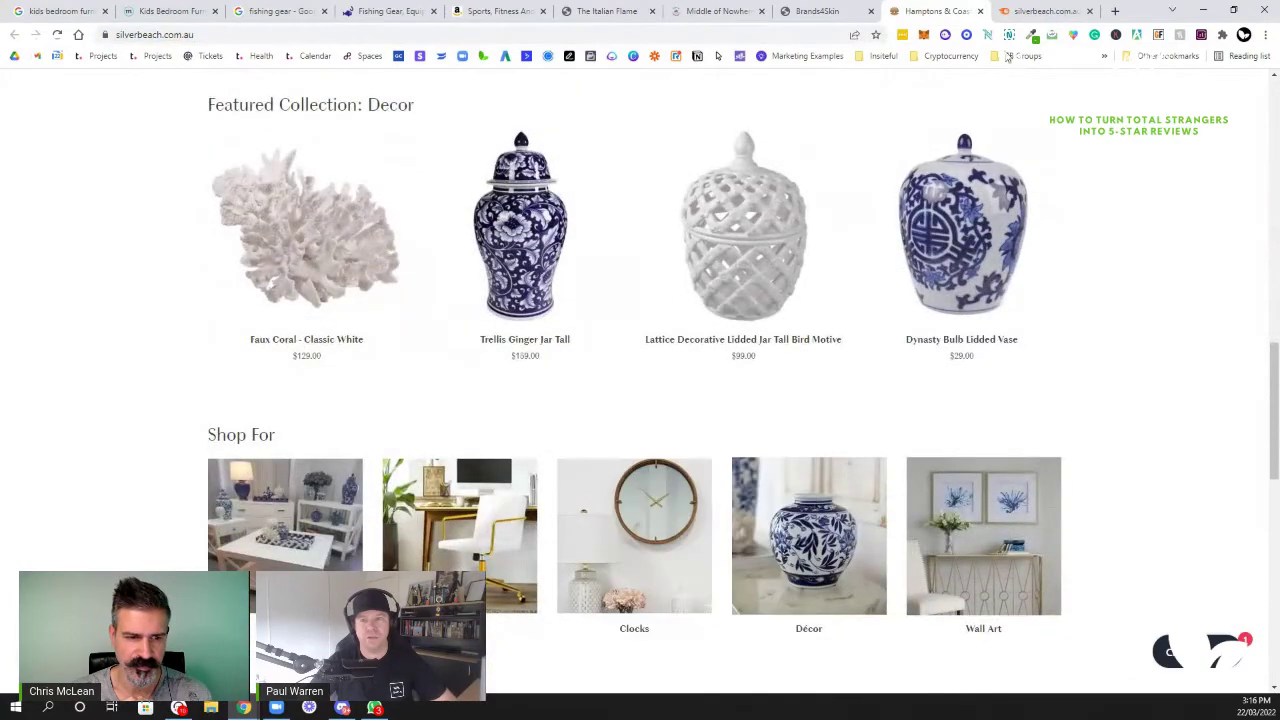
scroll(1131, 325, down, 9)
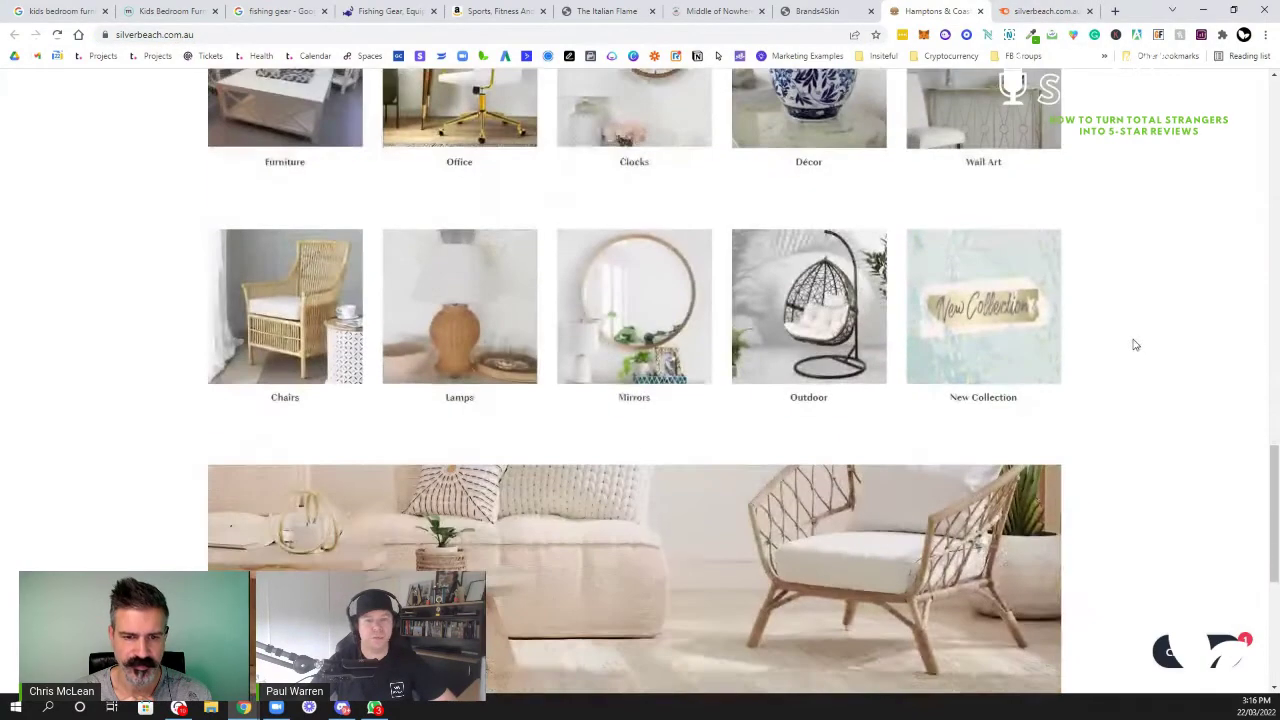
scroll(1131, 337, up, 12)
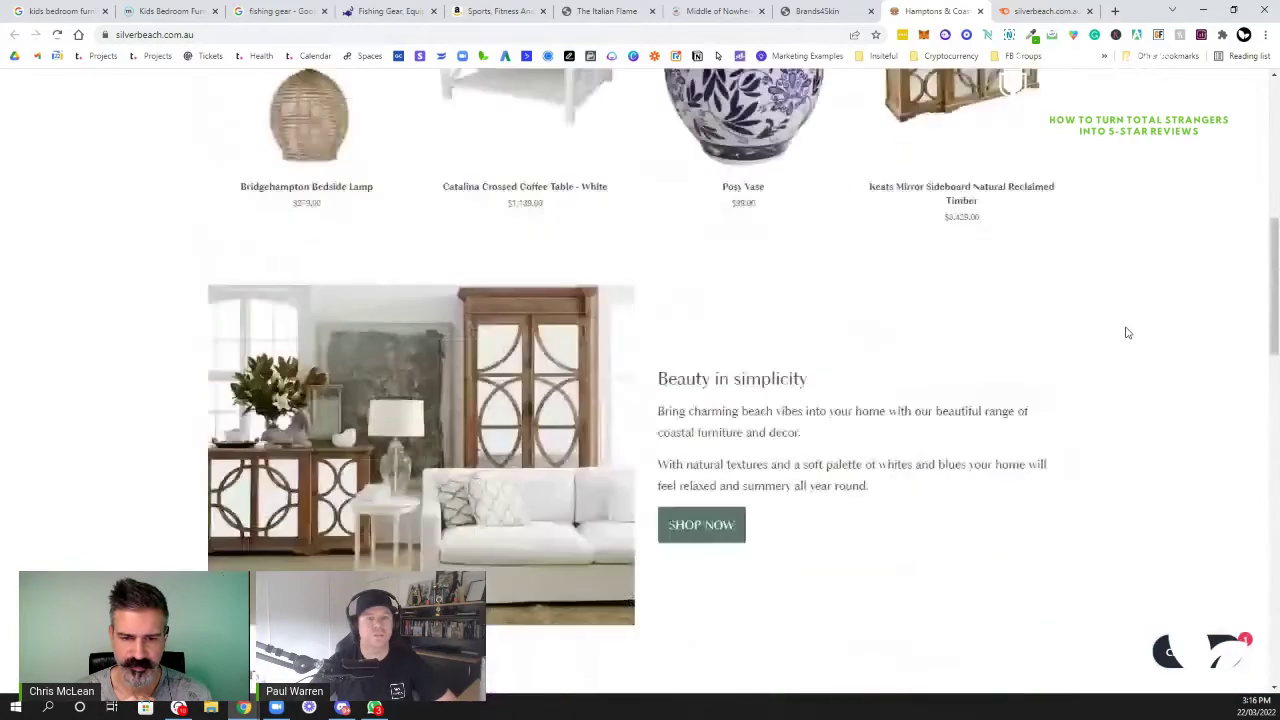
scroll(1127, 332, down, 3)
scroll(1128, 332, down, 4)
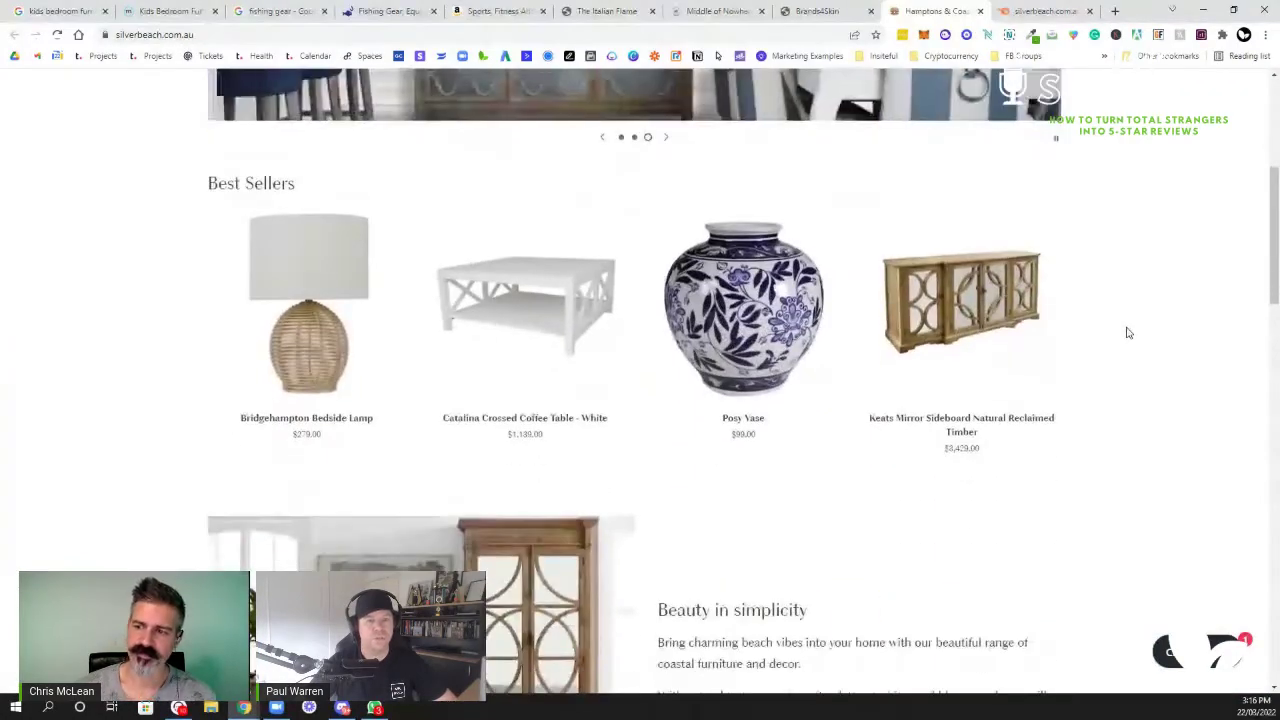
scroll(1128, 332, up, 3)
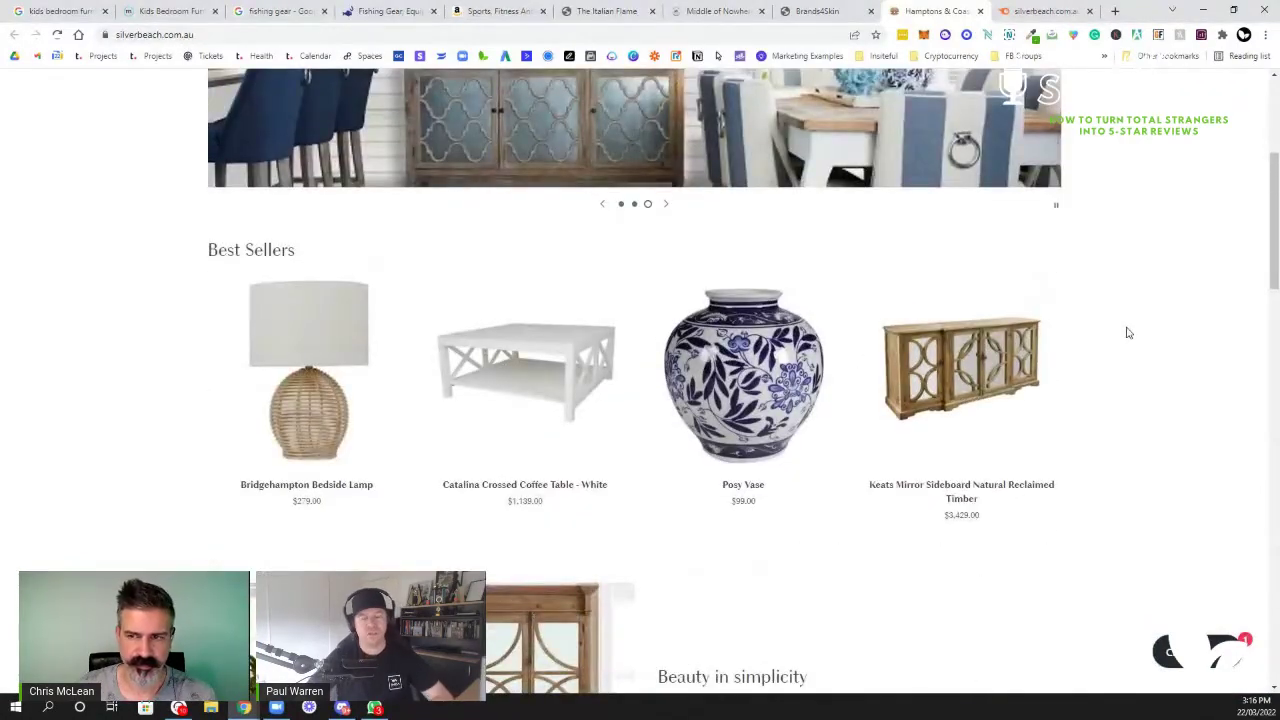